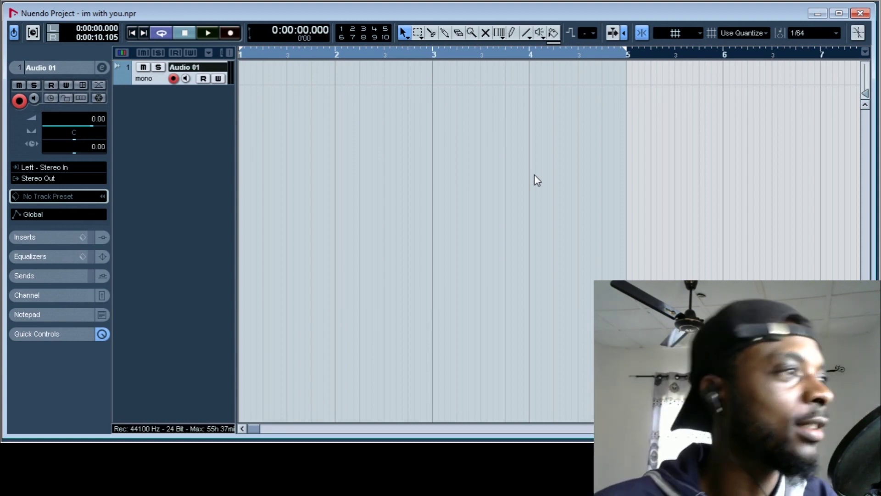
Duplicate the Audio 01 track four times to create more mono tracks for layering.
{"action": "key", "text": "space"}
{"action": "key", "text": "space"}
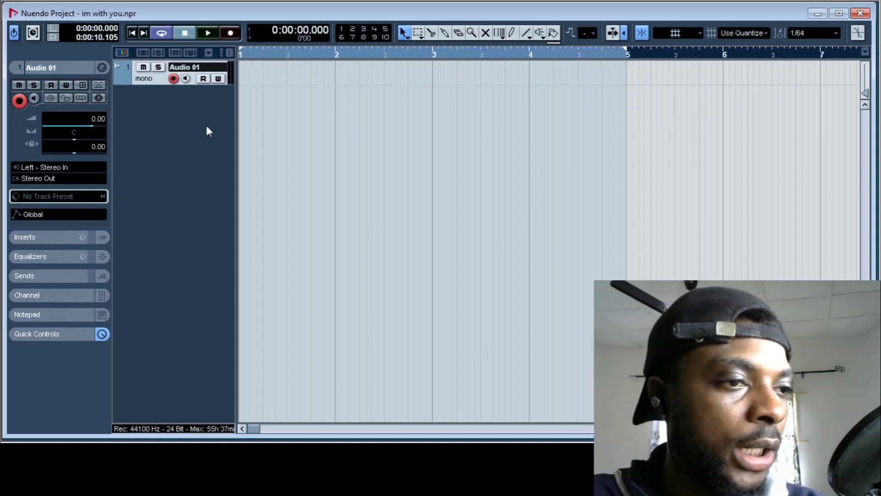
{"action": "key", "text": "ctrl+shift+d"}
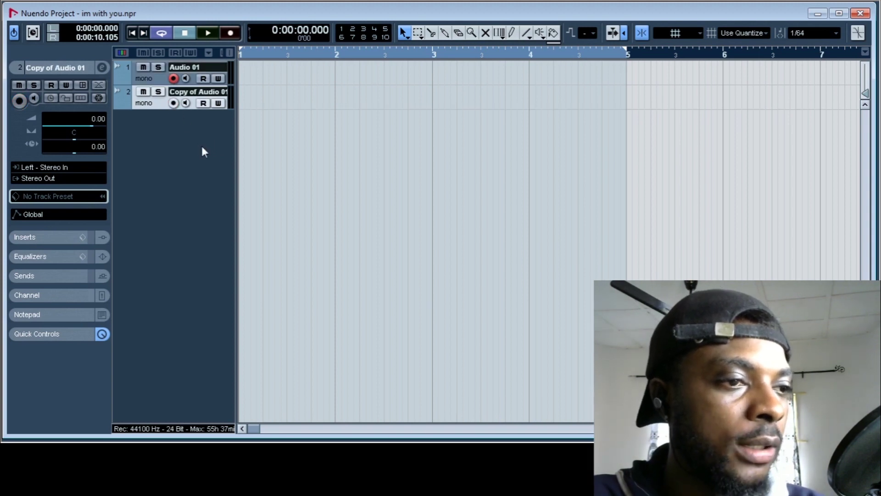
{"action": "key", "text": "ctrl+shift+d"}
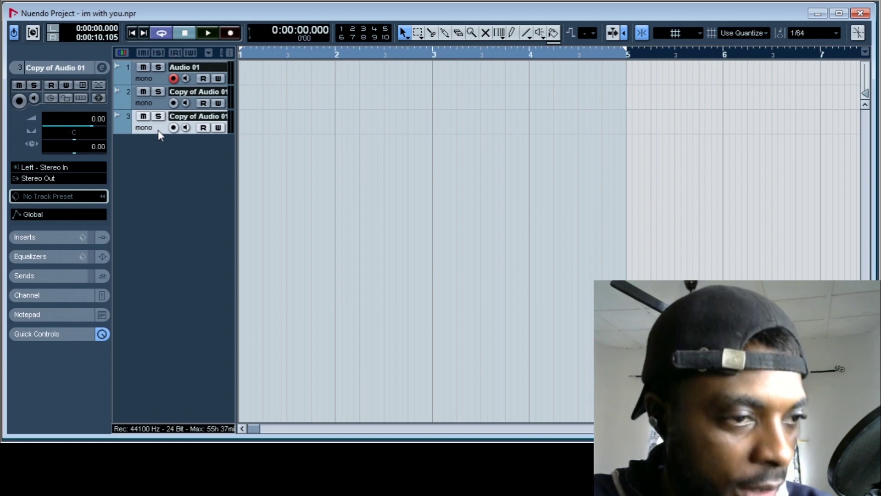
{"action": "key", "text": "ctrl+shift+d"}
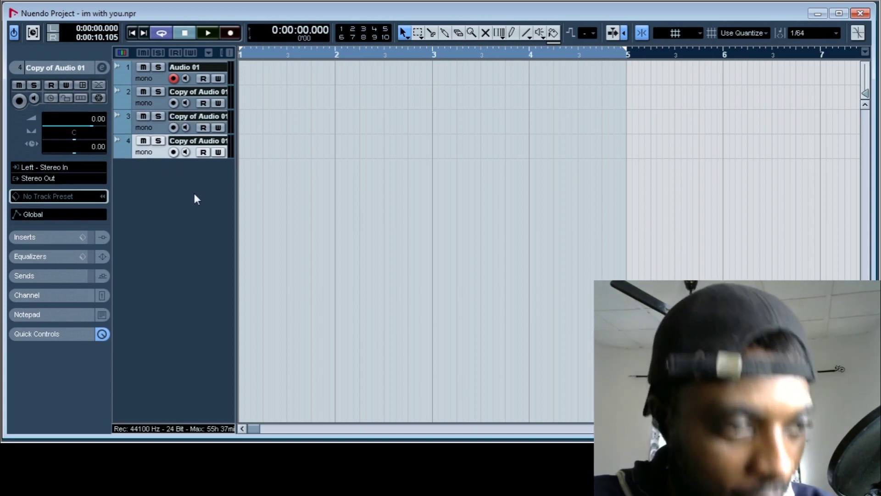
{"action": "key", "text": "ctrl+shift+d"}
Record a take on the Audio 01 track over the loop from bar 1 to bar 5 and play it back.
{"action": "left_click", "coordinate": [159, 80]}
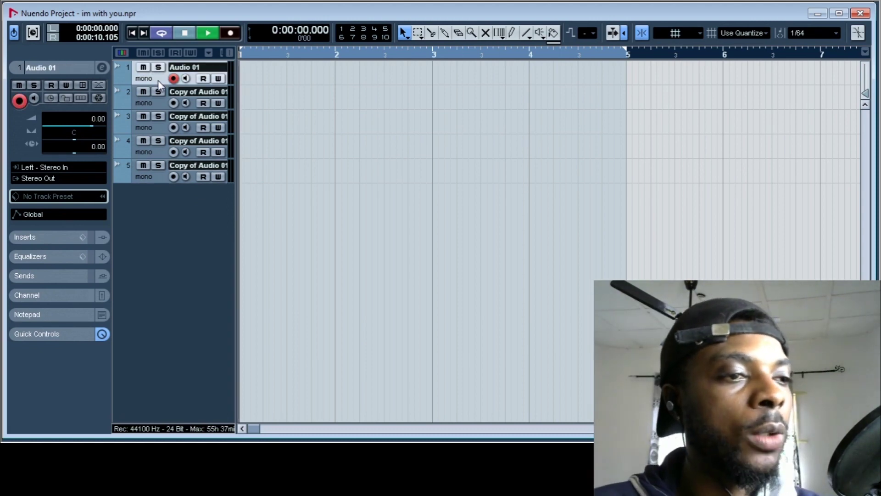
{"action": "key", "text": "space"}
{"action": "key", "text": "space"}
{"action": "key", "text": "KP_Multiply"}
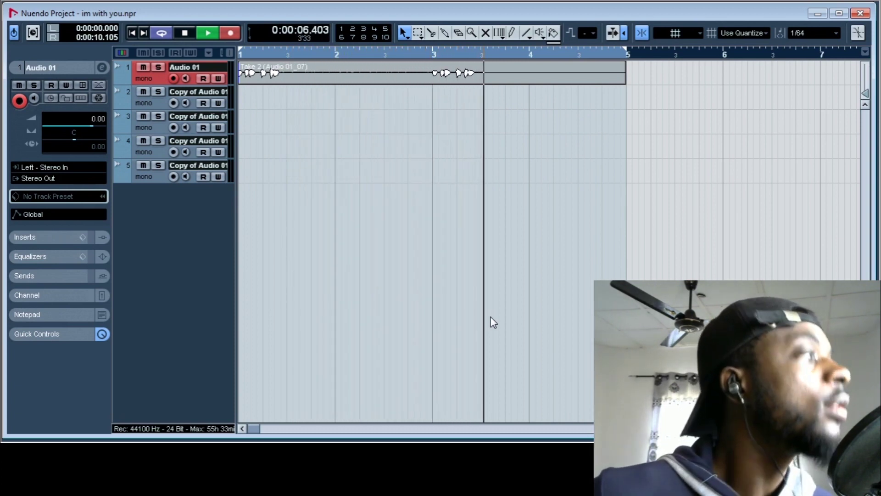
{"action": "key", "text": "space"}
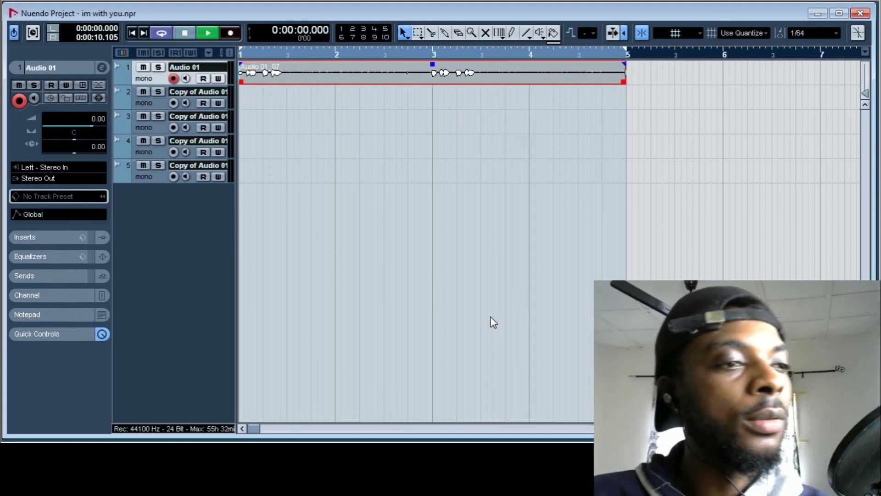
{"action": "key", "text": "space"}
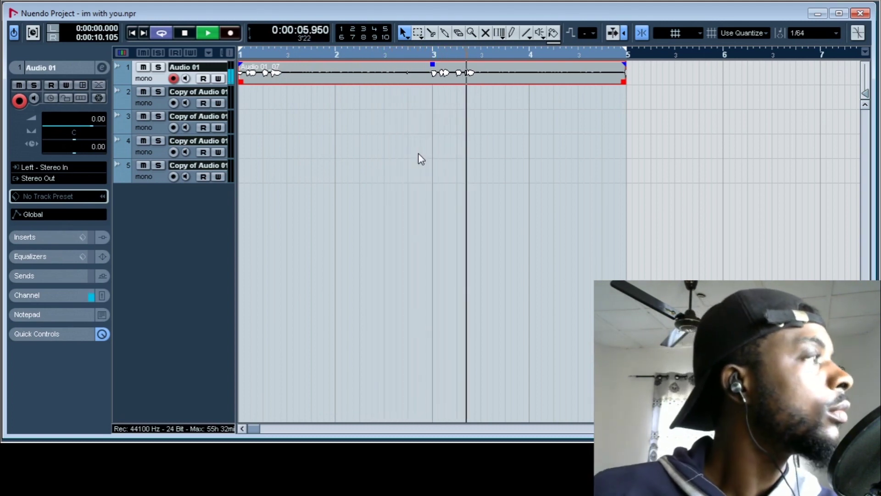
{"action": "key", "text": "space"}
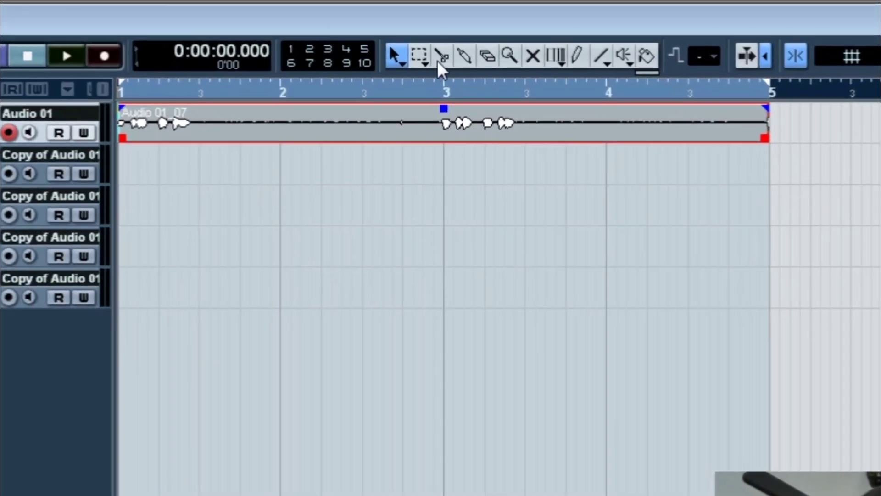
Split the recorded take on Audio 01 exactly at bar 3 and audition the cut.
{"action": "left_click", "coordinate": [430, 34]}
{"action": "key", "text": "space"}
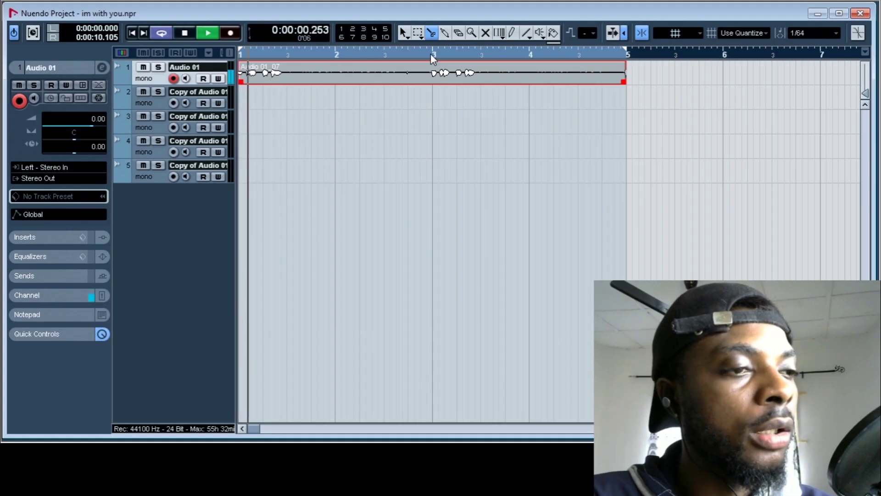
{"action": "key", "text": "space"}
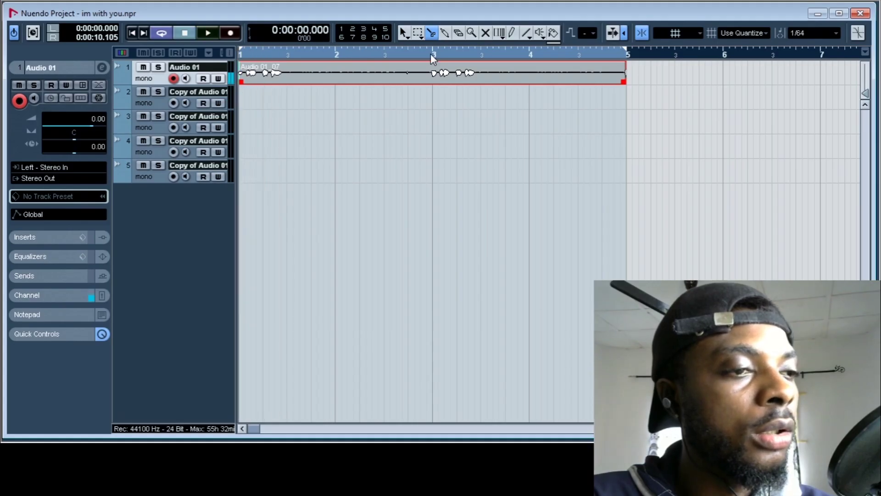
{"action": "left_click_drag", "start_coordinate": [430, 54], "coordinate": [491, 92]}
{"action": "left_click", "coordinate": [510, 118]}
{"action": "key", "text": "space"}
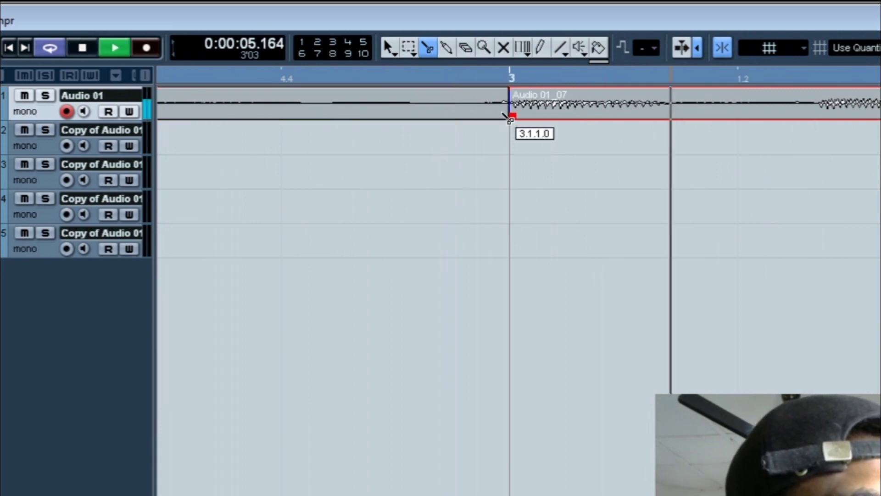
{"action": "key", "text": "space"}
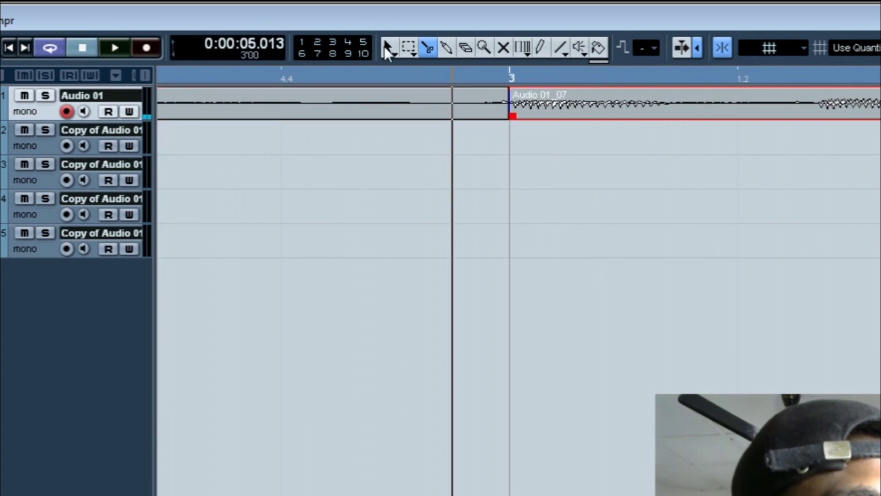
Delete the part of the Audio 01 take that lies before bar 3.
{"action": "left_click", "coordinate": [384, 46]}
{"action": "left_click", "coordinate": [414, 105]}
{"action": "key", "text": "Delete"}
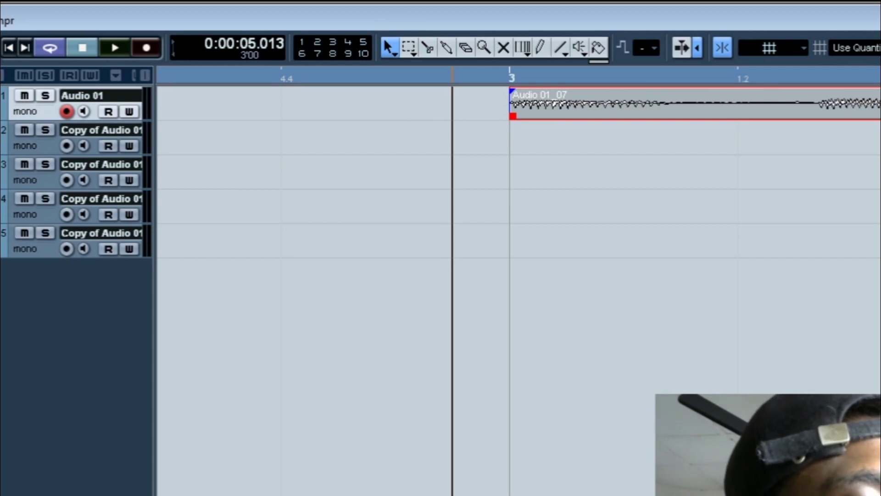
Move the remaining two-bar clip on Audio 01 to the start of bar 1.
{"action": "key", "text": "g"}
{"action": "key", "text": "g"}
{"action": "key", "text": "g"}
{"action": "left_click_drag", "start_coordinate": [409, 108], "coordinate": [194, 105]}
{"action": "left_click", "coordinate": [170, 79]}
{"action": "key", "text": "h"}
{"action": "key", "text": "h"}
{"action": "key", "text": "h"}
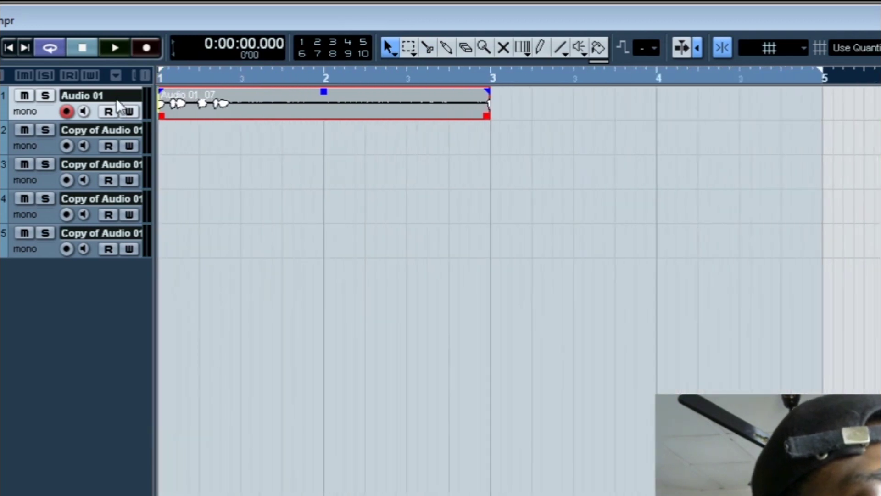
Split the Audio 01 clip into four pieces in the gaps between its sounds, with the middle cut at 1.1.4.60, and audition them.
{"action": "key", "text": "space"}
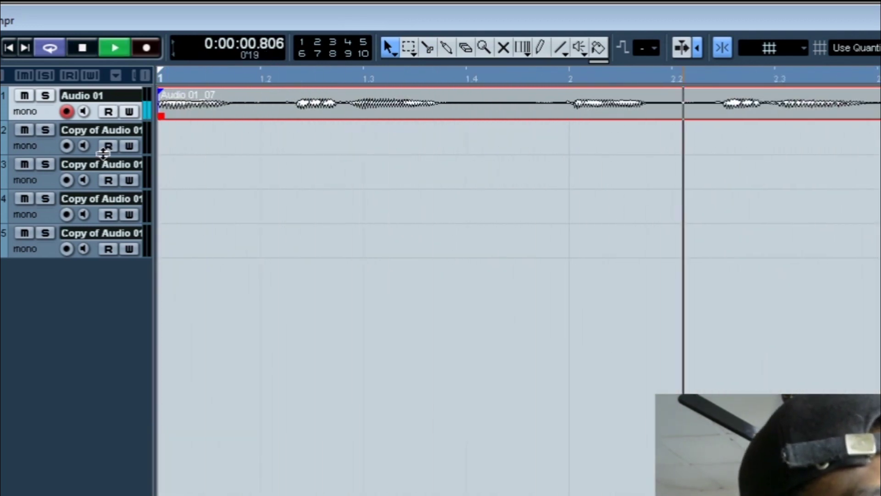
{"action": "key", "text": "space"}
{"action": "left_click", "coordinate": [427, 47]}
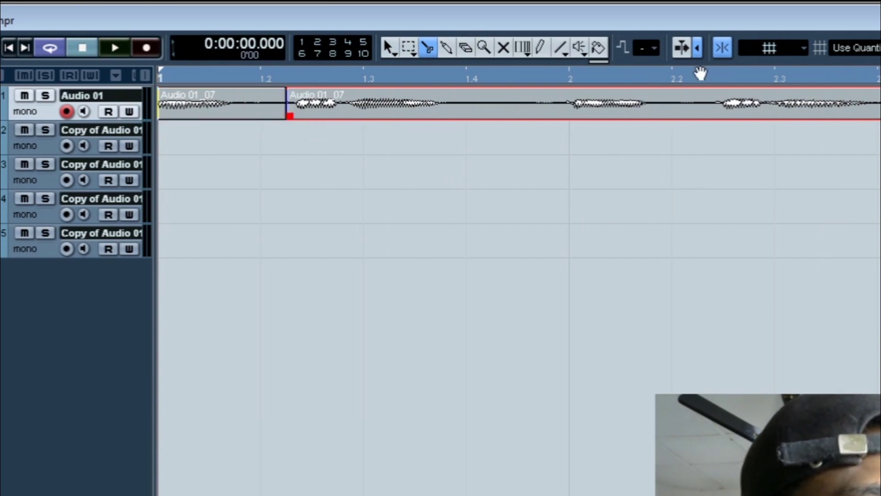
{"action": "left_click", "coordinate": [699, 98]}
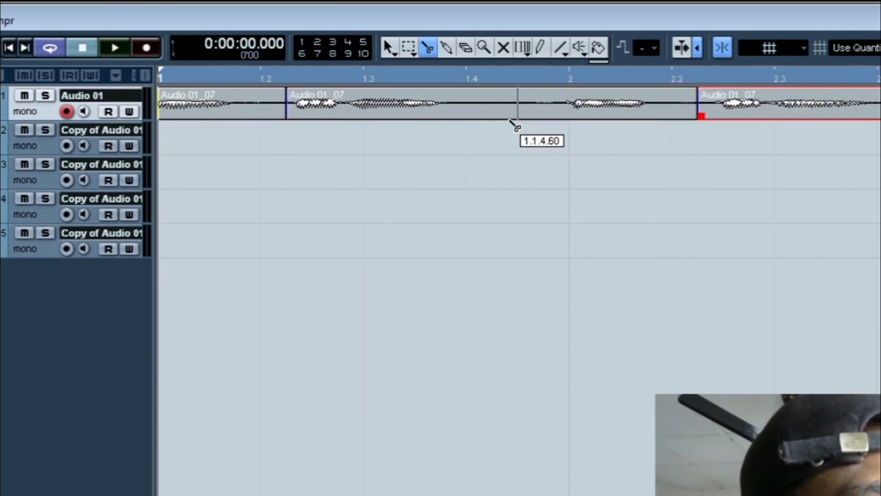
{"action": "key", "text": "space"}
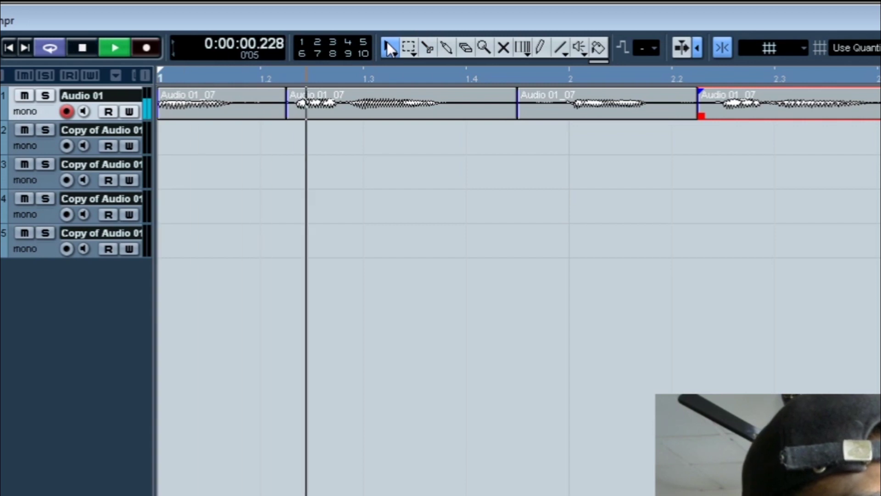
{"action": "key", "text": "space"}
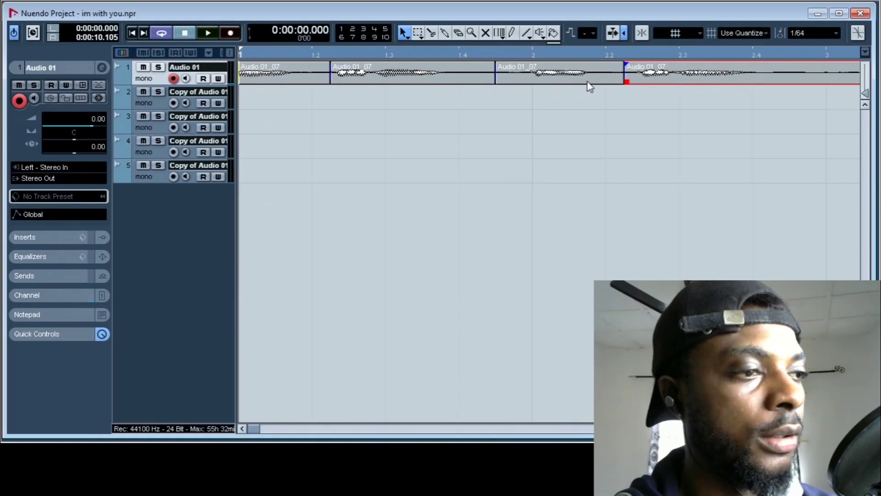
With snapping off, shift the third and fourth pieces on Audio 01 slightly earlier and check the timing by playback.
{"action": "left_click", "coordinate": [642, 116]}
{"action": "left_click_drag", "start_coordinate": [582, 85], "coordinate": [581, 84]}
{"action": "key", "text": "space"}
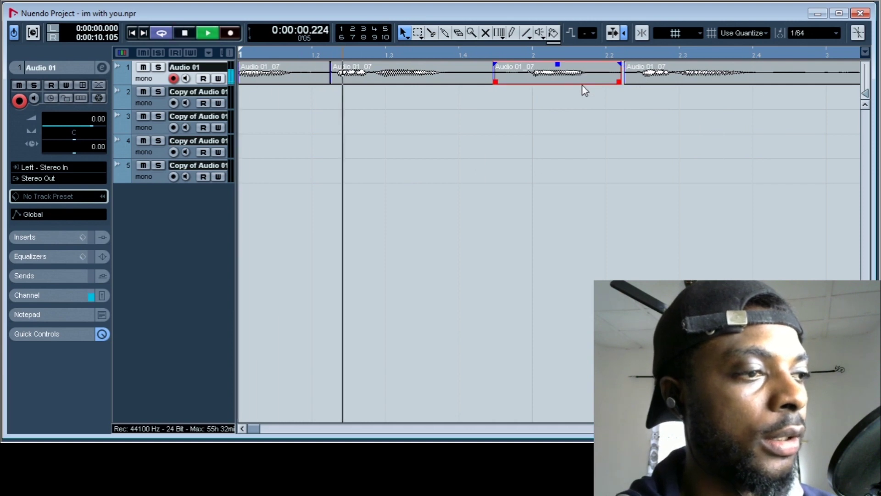
{"action": "key", "text": "space"}
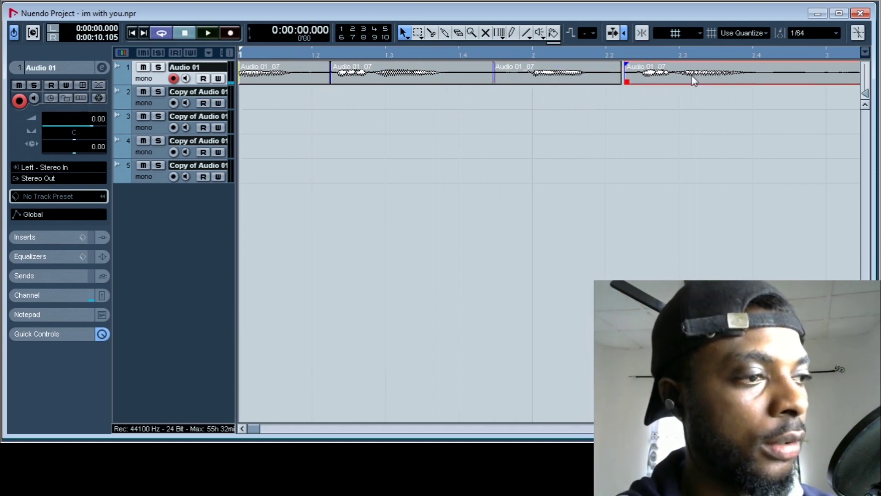
{"action": "key", "text": "space"}
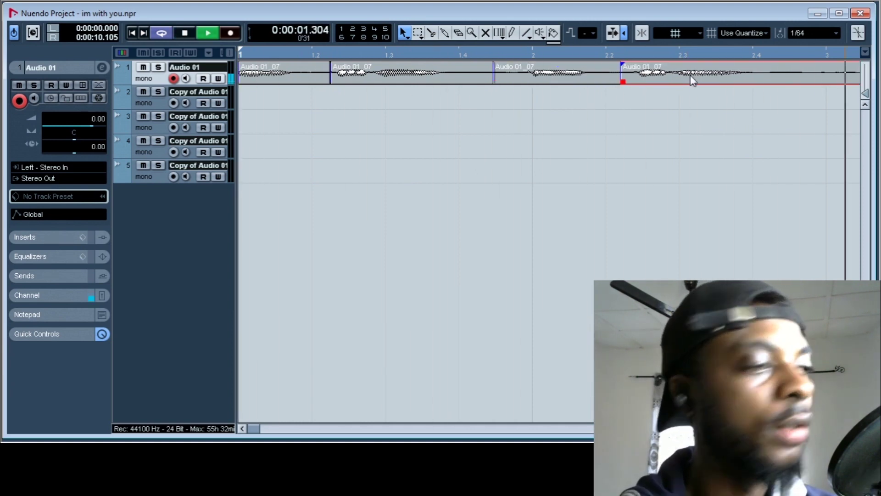
{"action": "key", "text": "space"}
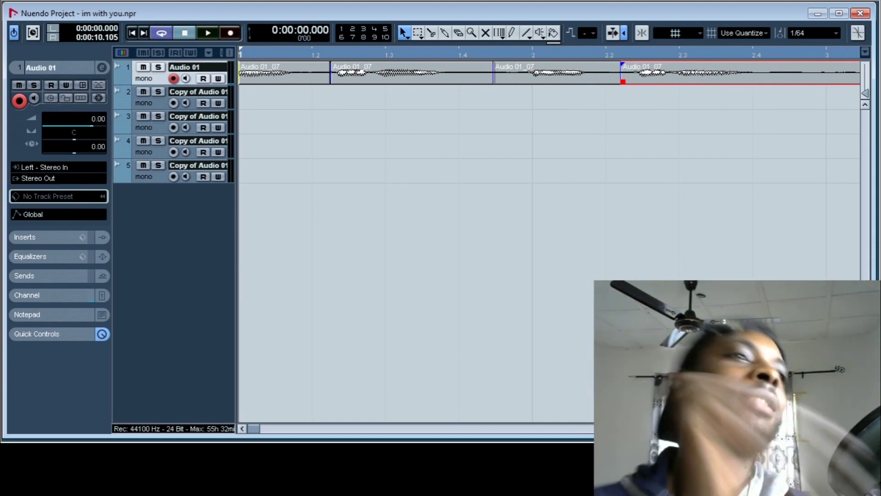
Trim the silent end of the fourth piece back to about beat 3 of bar 1.
{"action": "key", "text": "g"}
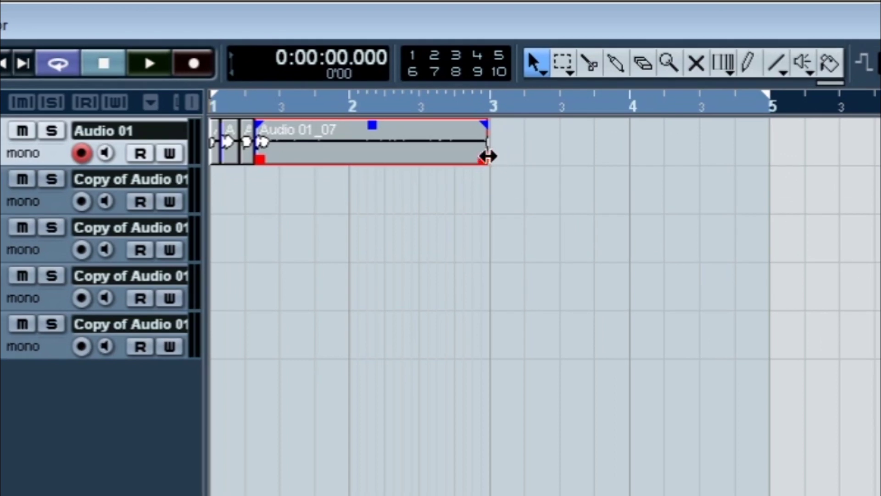
{"action": "left_click_drag", "start_coordinate": [487, 160], "coordinate": [349, 183]}
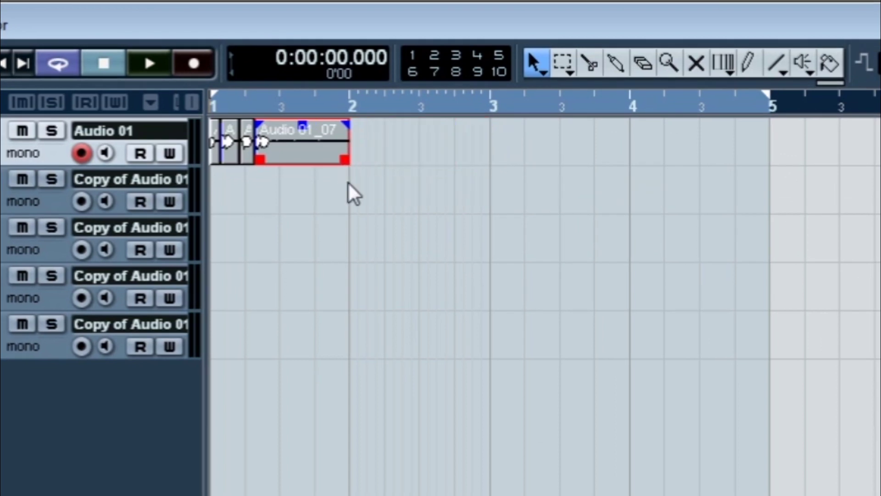
{"action": "key", "text": "space"}
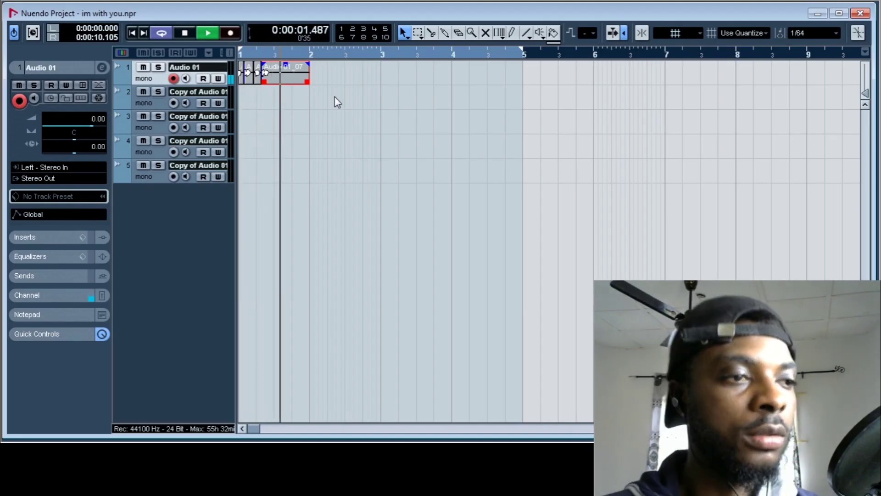
{"action": "left_click_drag", "start_coordinate": [308, 82], "coordinate": [291, 84]}
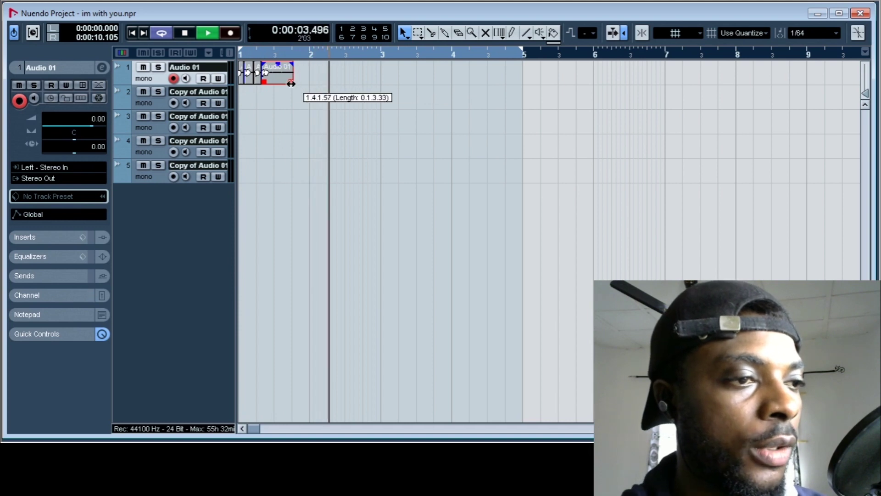
{"action": "key", "text": "space"}
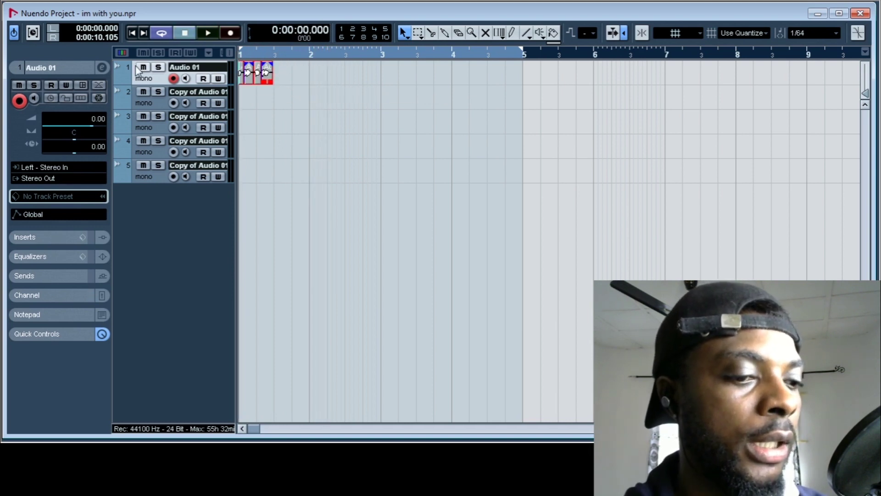
Duplicate the four pieces on Audio 01, place the copies at bar 3 with snapping on, and play the loop.
{"action": "key", "text": "ctrl+d"}
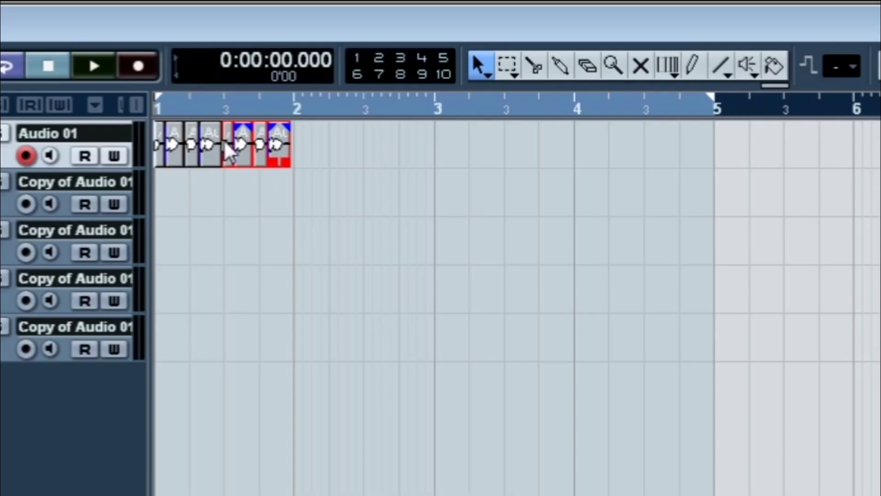
{"action": "left_click_drag", "start_coordinate": [228, 151], "coordinate": [439, 145]}
{"action": "key", "text": "space"}
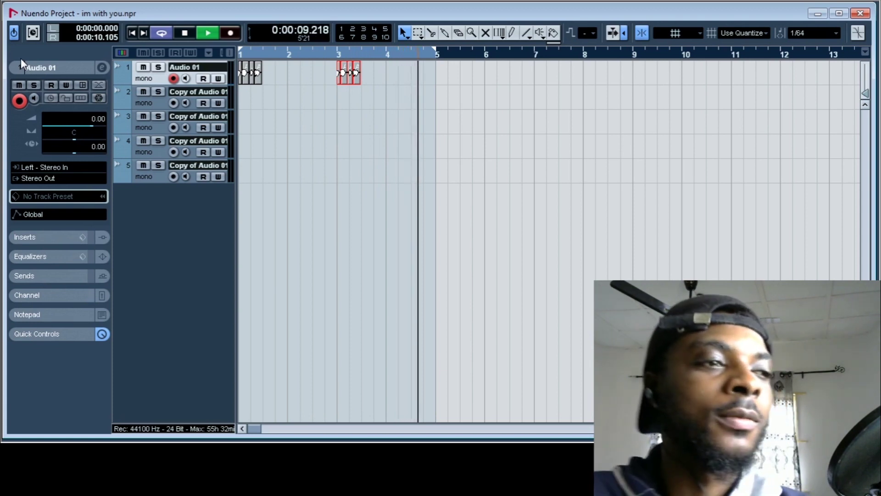
{"action": "key", "text": "space"}
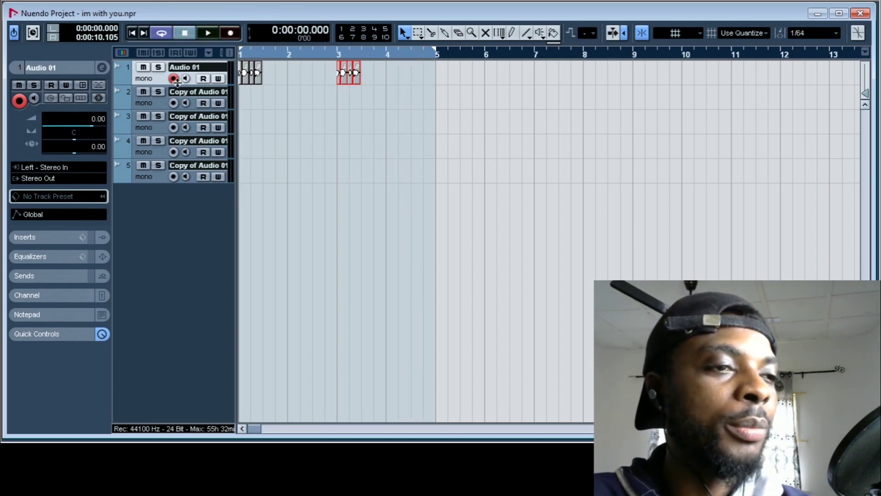
Record a take on the second track over the loop from bar 1 to bar 5.
{"action": "left_click", "coordinate": [161, 107]}
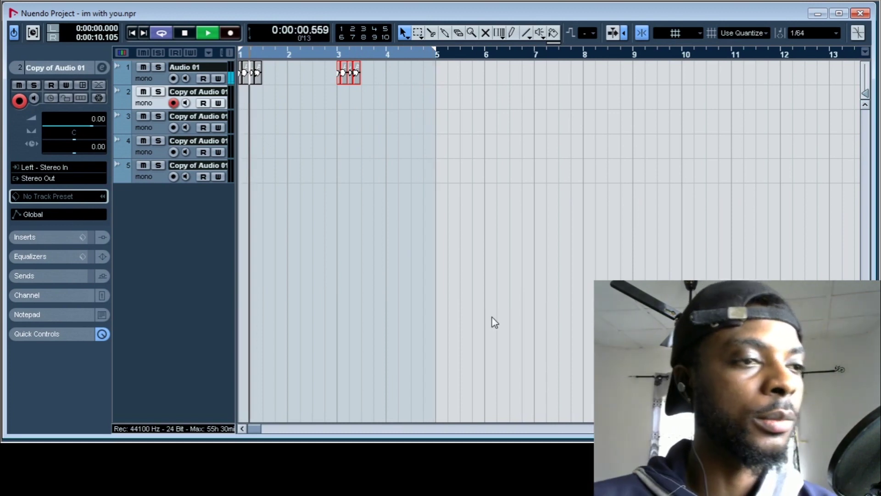
{"action": "key", "text": "space"}
{"action": "key", "text": "KP_Multiply"}
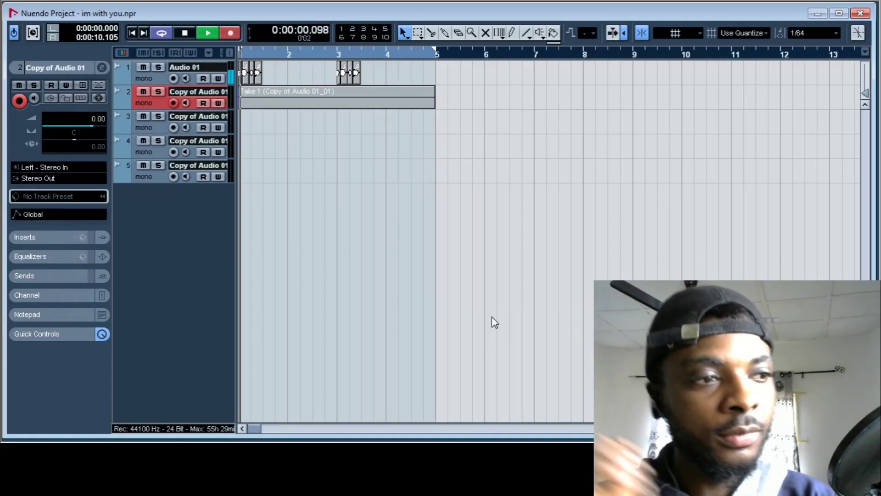
{"action": "key", "text": "space"}
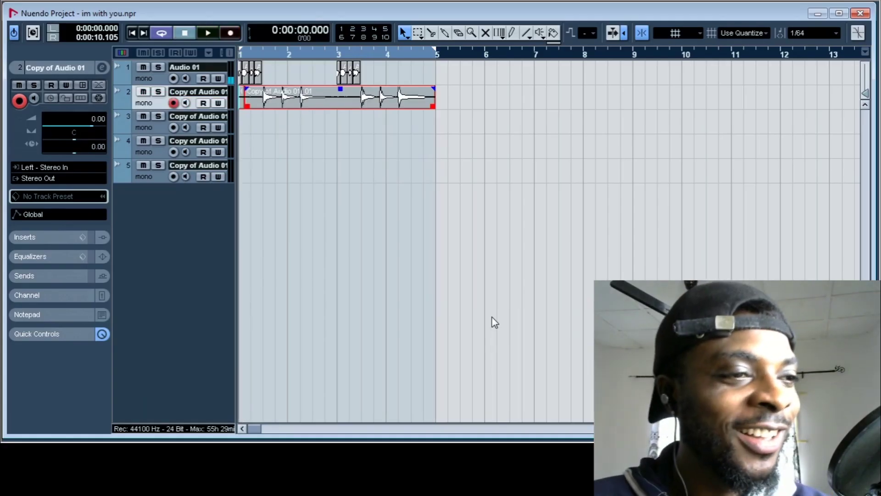
Lower the volume of the take on the second track and play the loop to check it.
{"action": "key", "text": "space"}
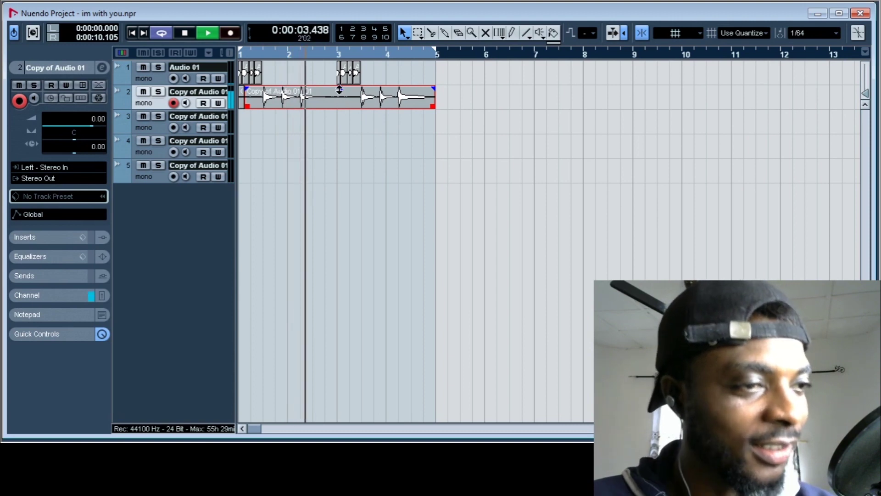
{"action": "left_click_drag", "start_coordinate": [340, 89], "coordinate": [339, 94]}
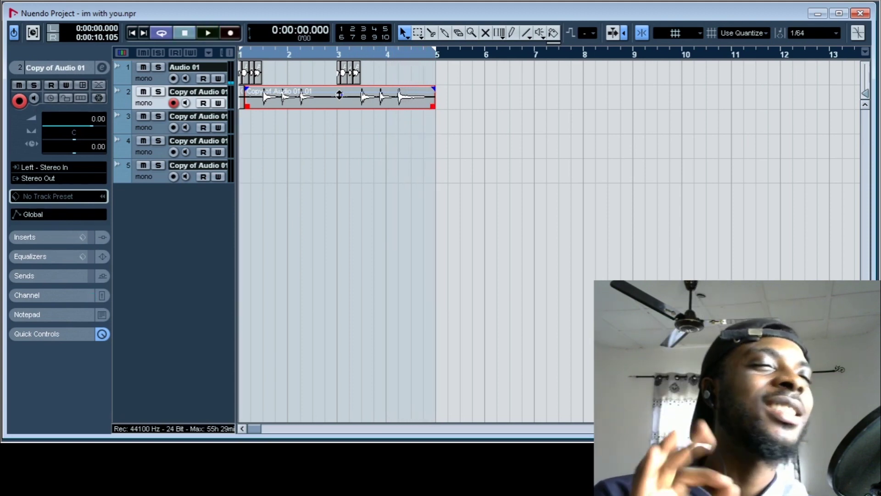
{"action": "left_click_drag", "start_coordinate": [255, 51], "coordinate": [255, 83]}
{"action": "key", "text": "space"}
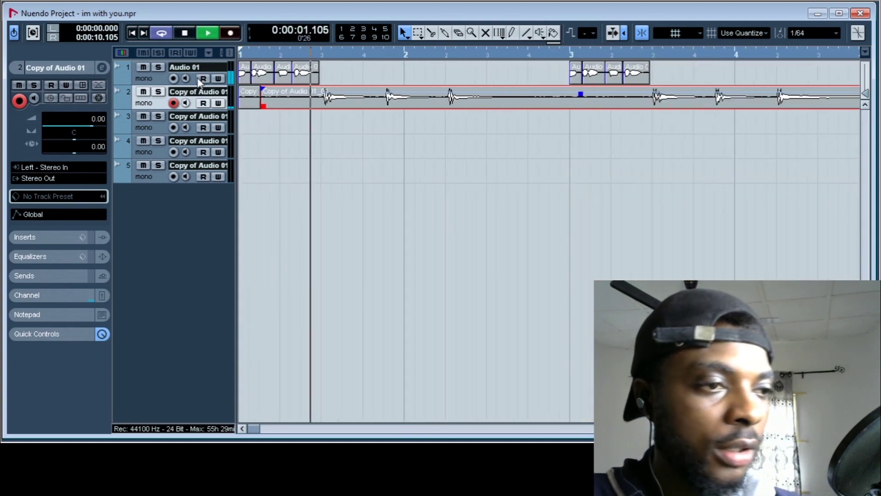
Delete the existing take on the second track and record a new one over the loop from bar 1 to bar 5.
{"action": "left_click", "coordinate": [251, 102]}
{"action": "key", "text": "Delete"}
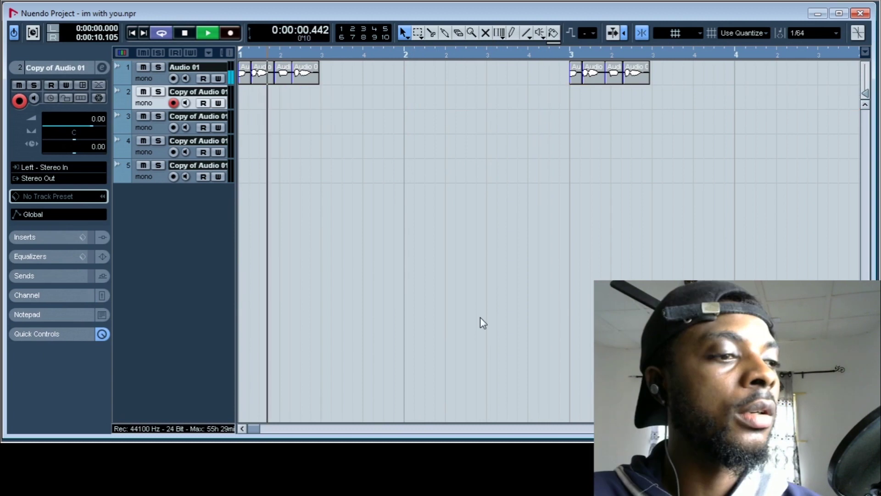
{"action": "key", "text": "KP_Multiply"}
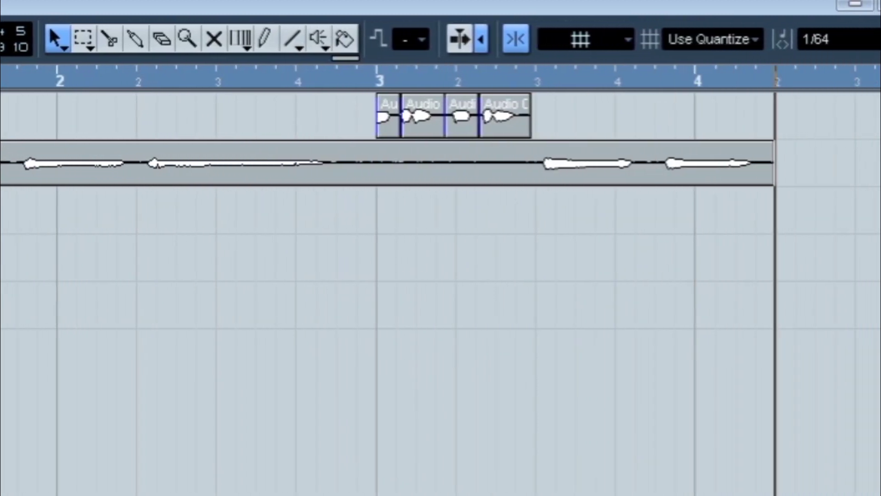
{"action": "key", "text": "space"}
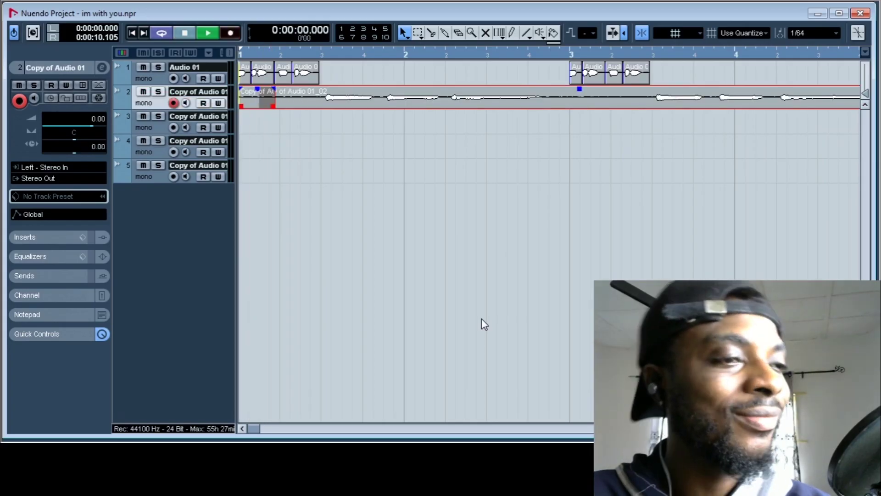
Play the new second-track take and delete the short overlapping fragment at the start of bar 1.
{"action": "key", "text": "space"}
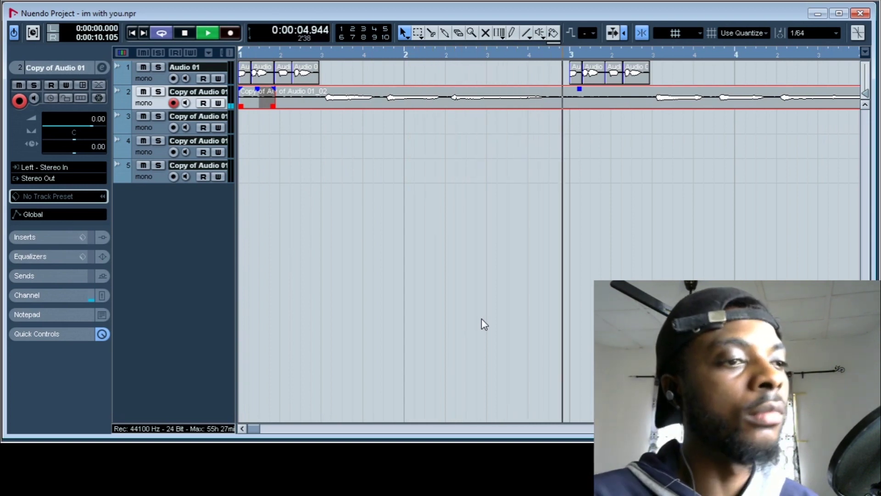
{"action": "left_click", "coordinate": [256, 173]}
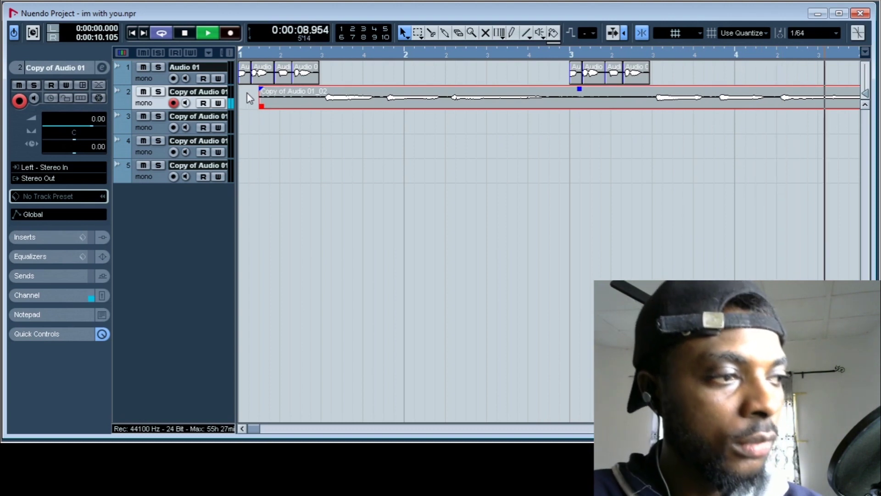
{"action": "key", "text": "space"}
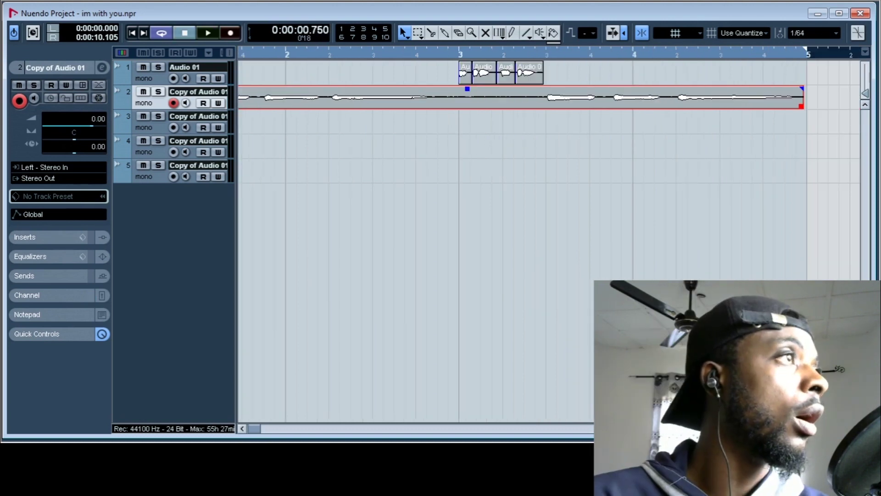
Play the second-track take around bar 3, split it just before beat 2 of bar 3 and delete everything after the cut.
{"action": "left_click", "coordinate": [537, 56]}
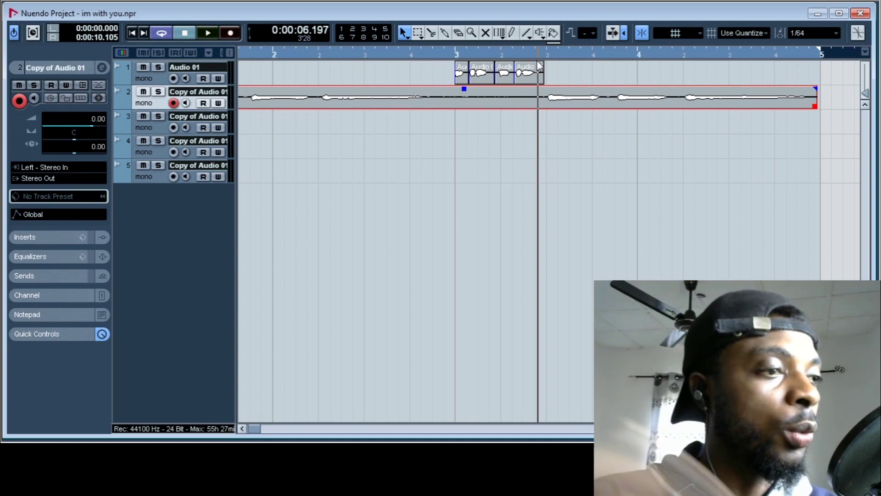
{"action": "left_click_drag", "start_coordinate": [538, 56], "coordinate": [536, 74]}
{"action": "key", "text": "space"}
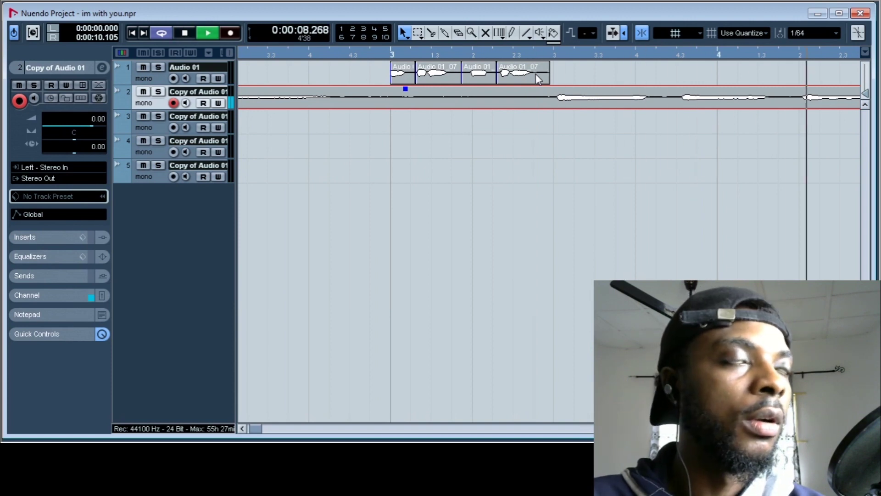
{"action": "key", "text": "space"}
{"action": "left_click", "coordinate": [431, 33]}
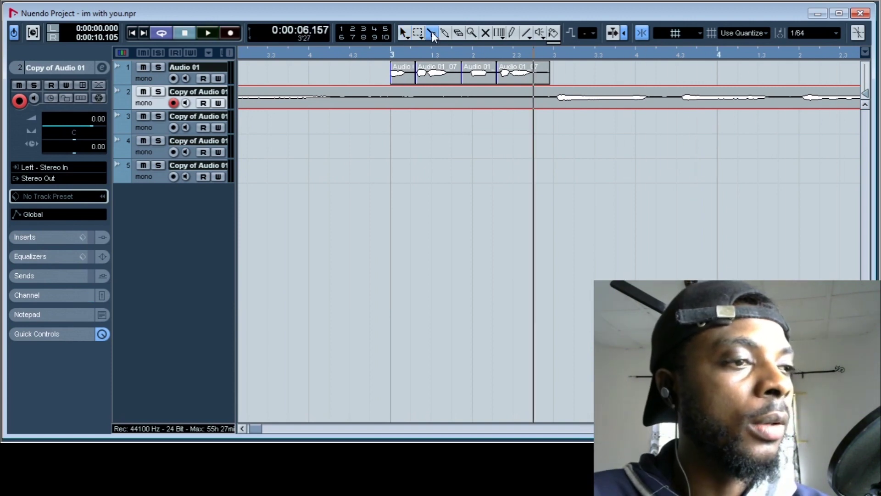
{"action": "left_click", "coordinate": [467, 98]}
{"action": "left_click", "coordinate": [665, 103]}
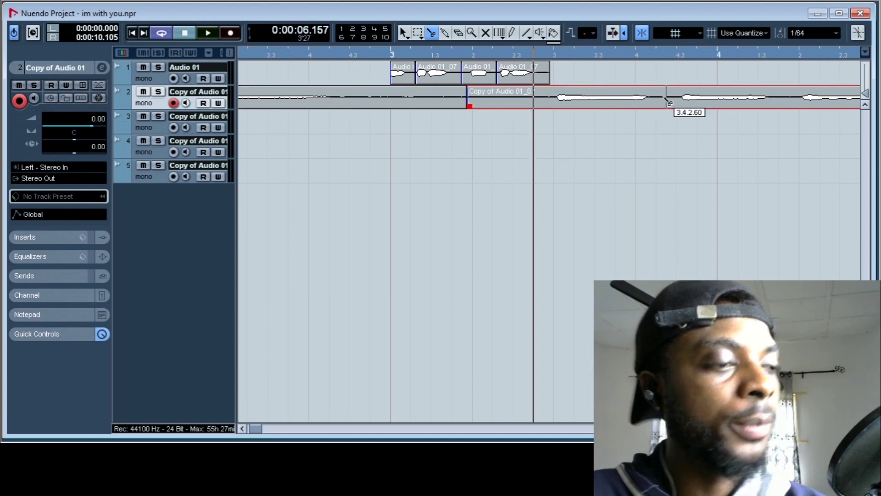
{"action": "key", "text": "Delete"}
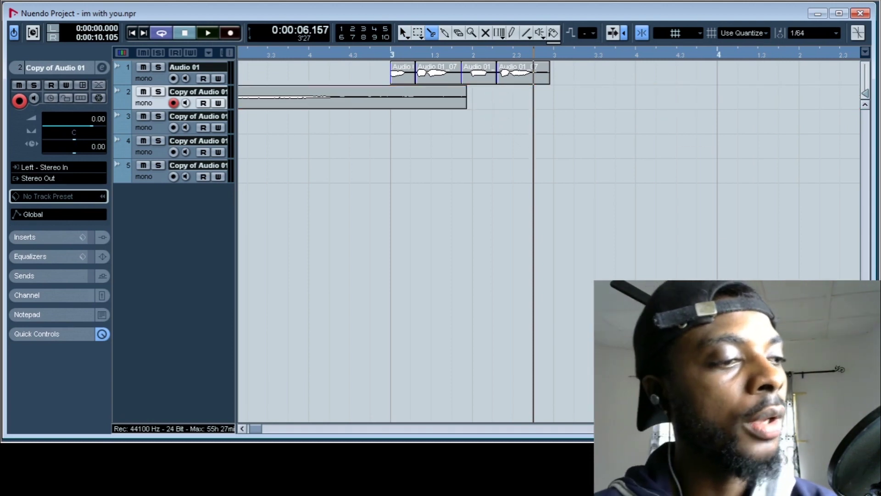
Record a replacement take on the second track from late bar 2 up to bar 5.
{"action": "key", "text": "g"}
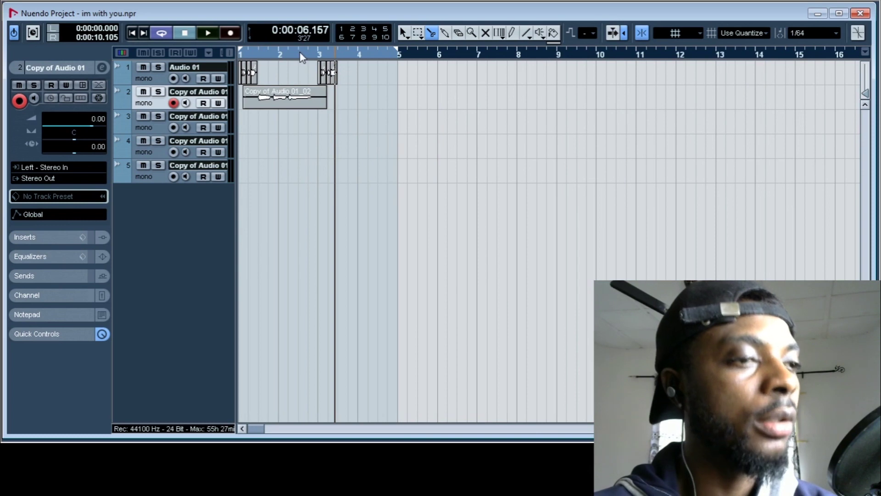
{"action": "left_click", "coordinate": [301, 56]}
{"action": "key", "text": "h"}
{"action": "key", "text": "KP_Multiply"}
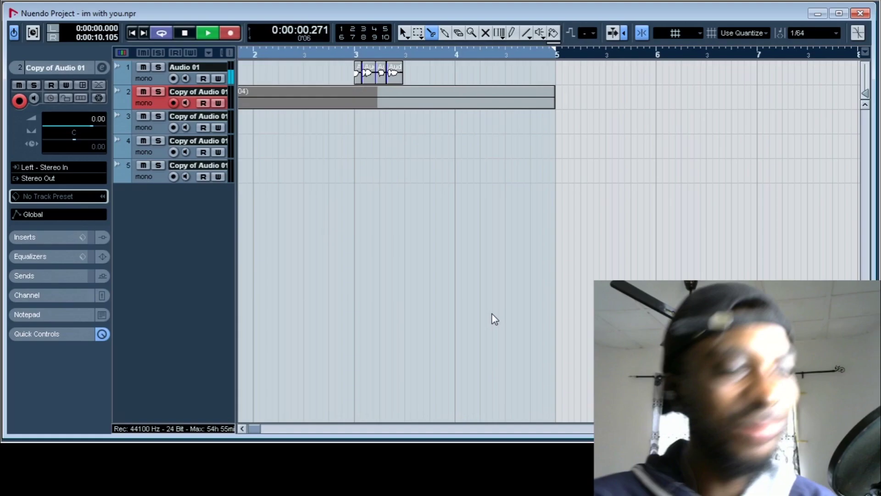
{"action": "key", "text": "space"}
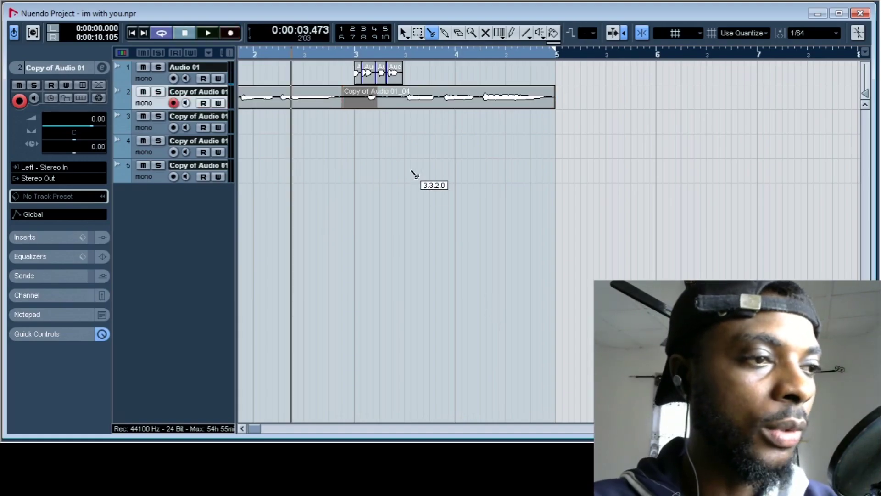
Split the replacement take shortly before beat 3 of bar 3 and delete the part before the cut.
{"action": "left_click", "coordinate": [398, 98]}
{"action": "left_click", "coordinate": [403, 33]}
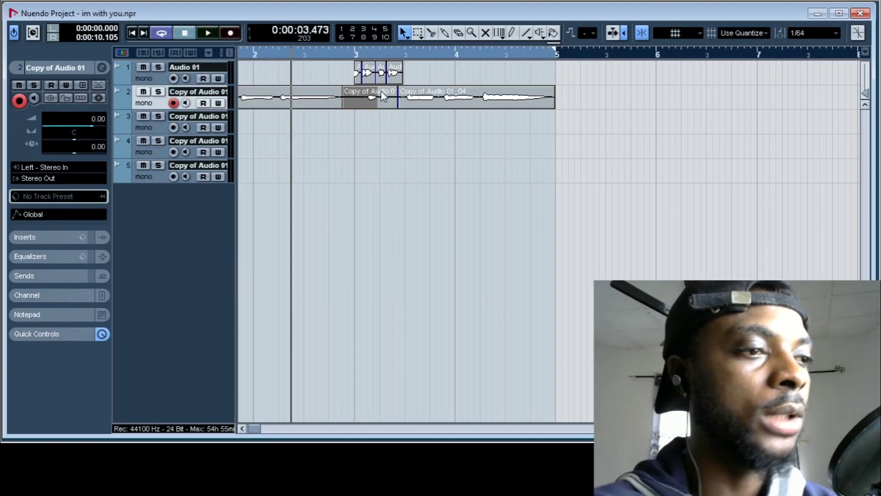
{"action": "left_click", "coordinate": [385, 90]}
{"action": "key", "text": "Delete"}
Check the timing of the replacement piece in bar 3 and play the whole loop from bar 1.
{"action": "left_click_drag", "start_coordinate": [400, 52], "coordinate": [558, 109]}
{"action": "key", "text": "space"}
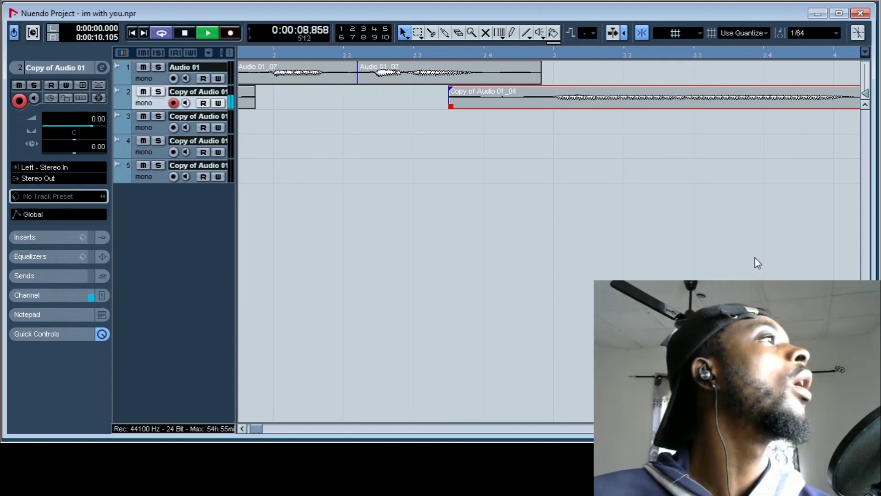
{"action": "key", "text": "space"}
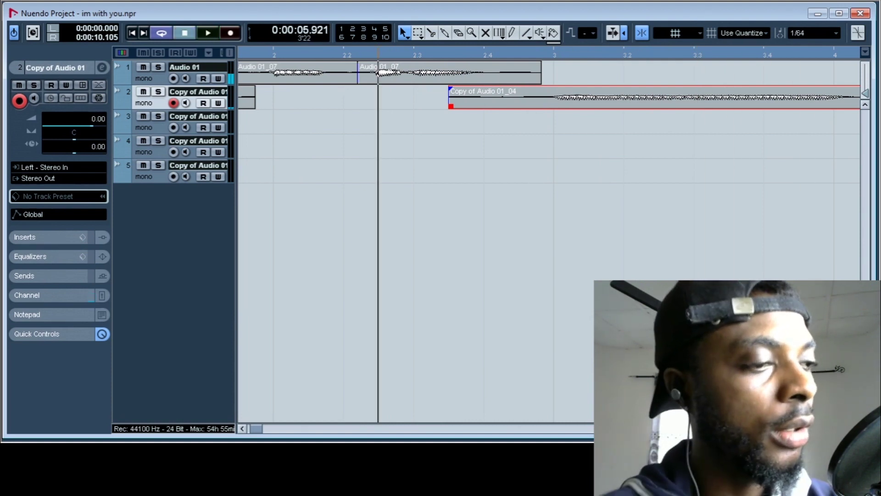
{"action": "key", "text": "g"}
{"action": "key", "text": "g"}
{"action": "key", "text": "g"}
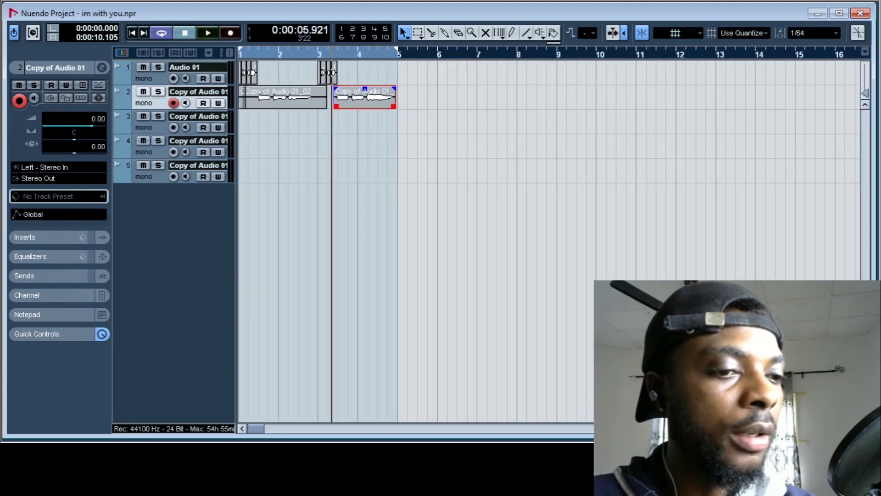
{"action": "left_click_drag", "start_coordinate": [265, 55], "coordinate": [90, 54]}
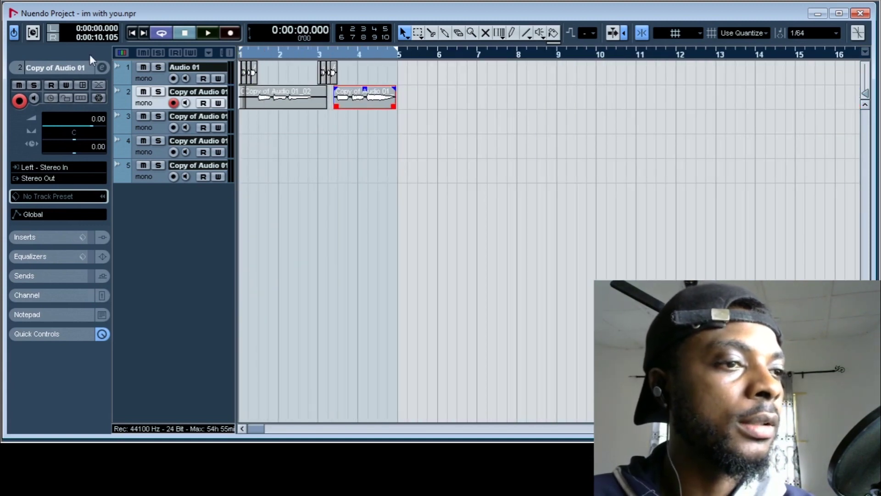
{"action": "key", "text": "space"}
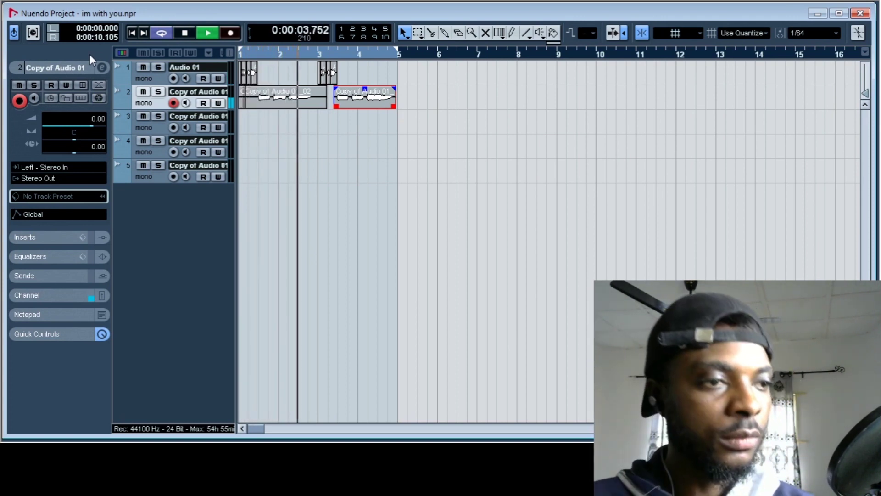
Remove the short opening fragment on the second track and trim the first piece's silent start to about mid-beat 2 of bar 1.
{"action": "left_click_drag", "start_coordinate": [240, 105], "coordinate": [256, 106]}
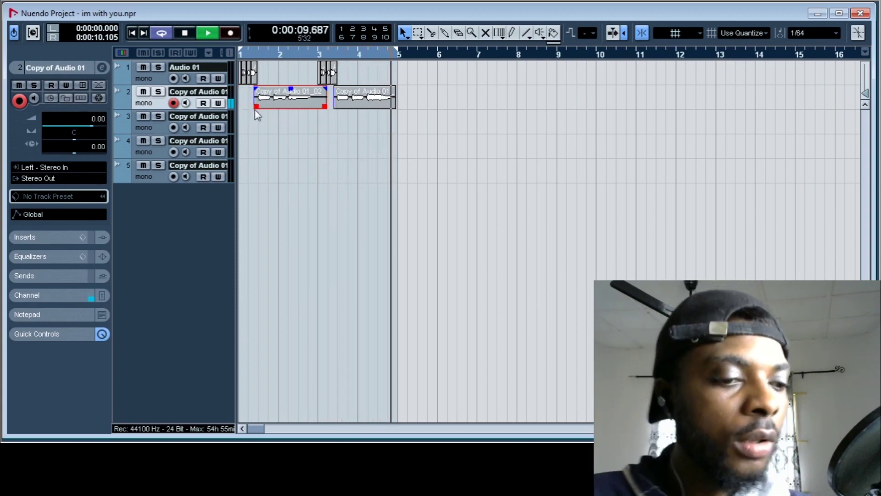
{"action": "key", "text": "space"}
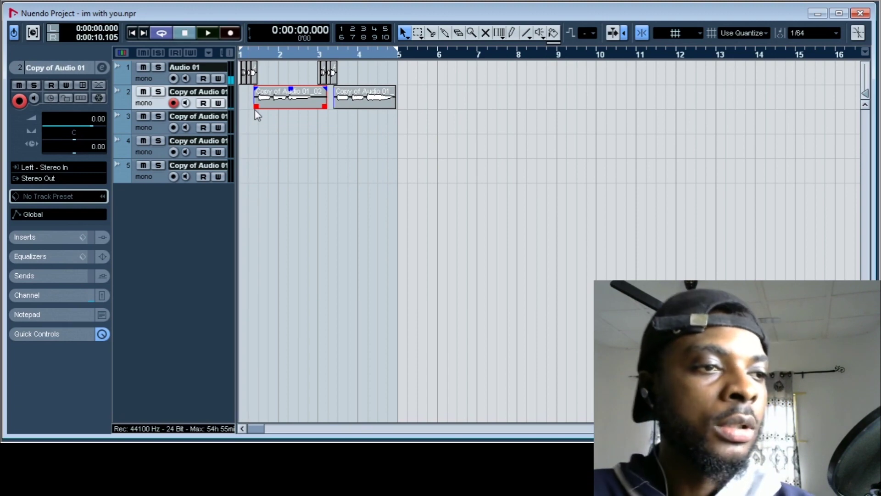
{"action": "key", "text": "h"}
{"action": "key", "text": "h"}
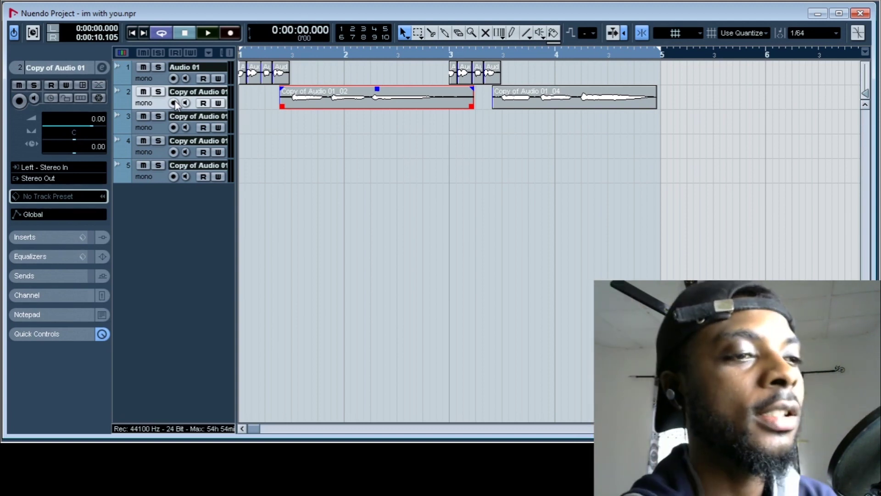
Rehearse over the loop with the third track armed for recording and record a take on it from bar 1 to bar 5.
{"action": "key", "text": "space"}
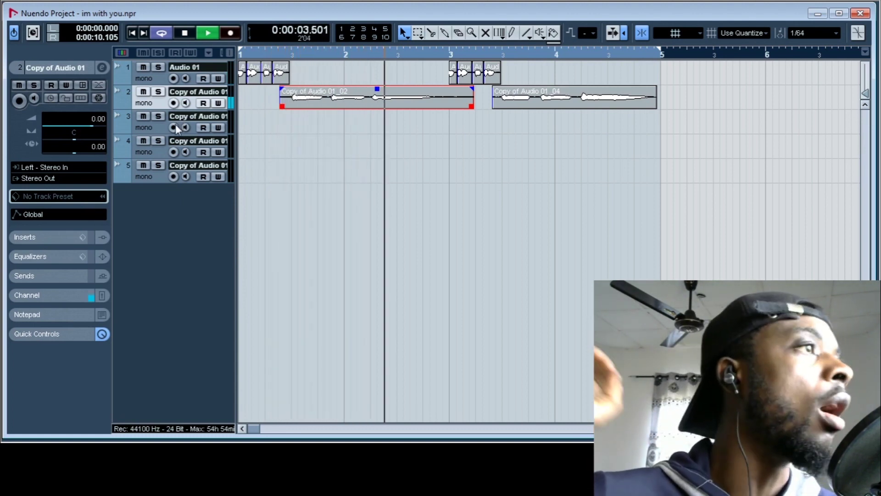
{"action": "key", "text": "space"}
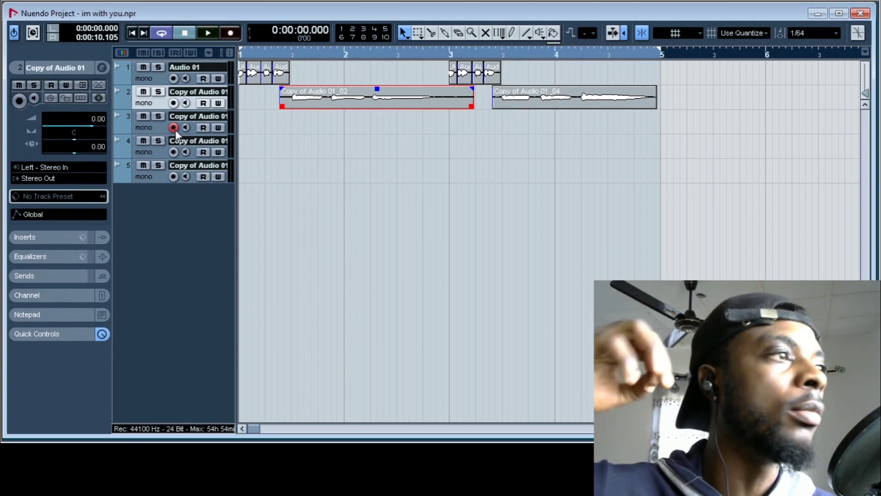
{"action": "key", "text": "space"}
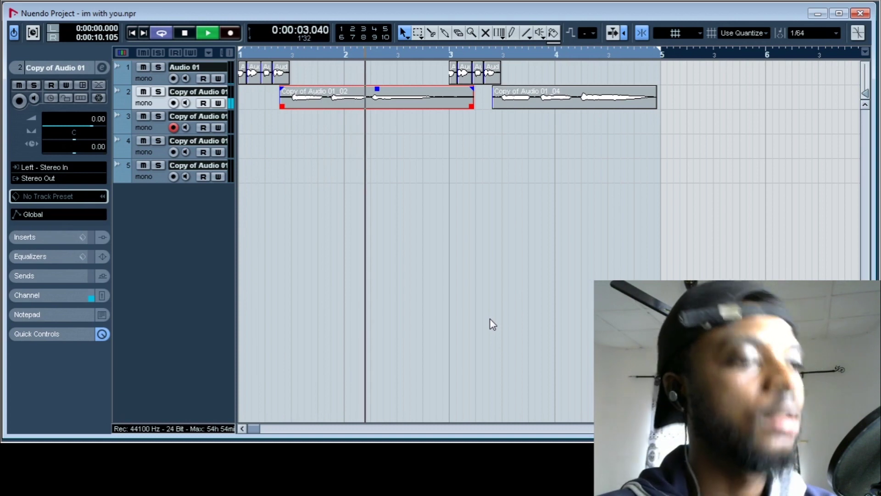
{"action": "key", "text": "space"}
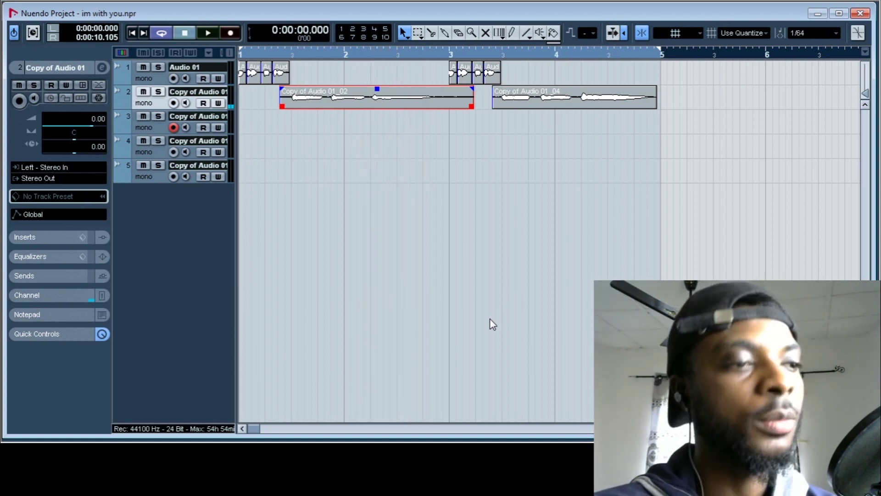
{"action": "key", "text": "KP_Multiply"}
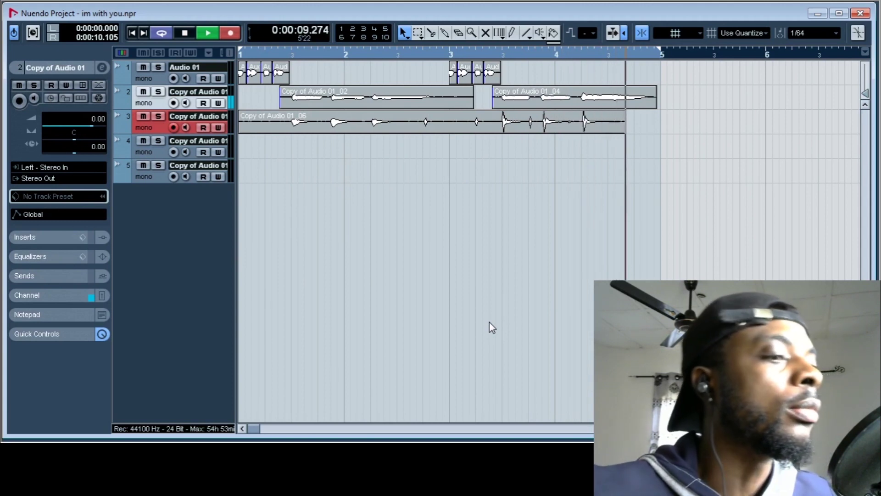
{"action": "key", "text": "space"}
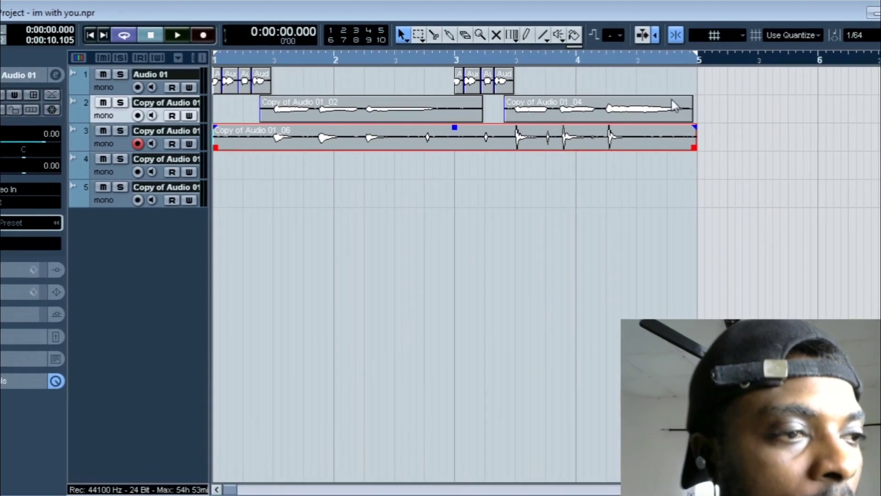
During loop playback, trim the silent start of the third-track take to just before beat 3 of bar 1.
{"action": "key", "text": "space"}
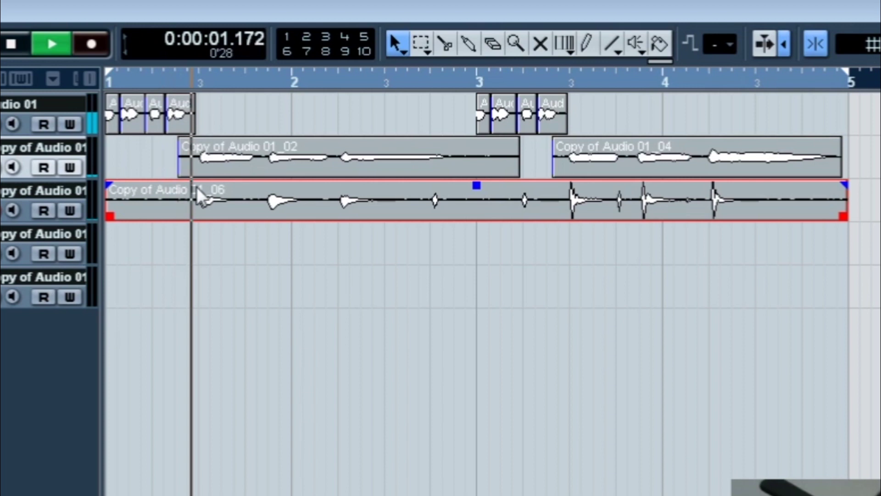
{"action": "left_click_drag", "start_coordinate": [112, 217], "coordinate": [201, 229]}
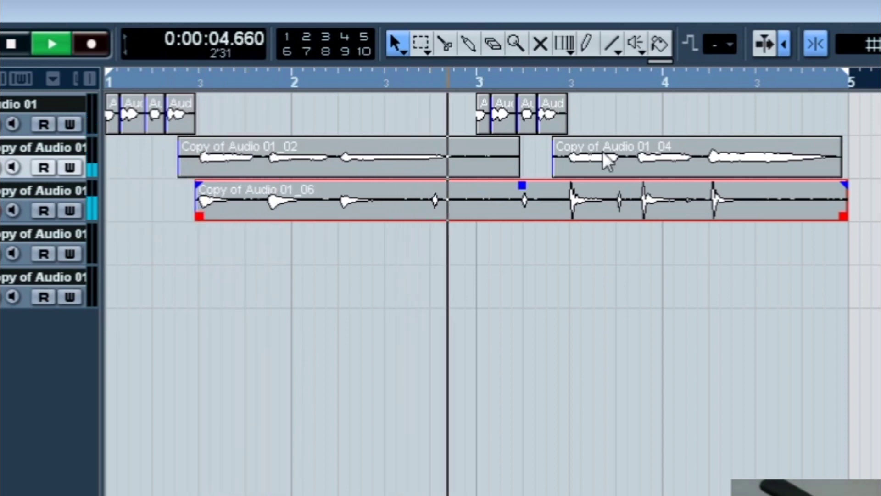
{"action": "left_click_drag", "start_coordinate": [522, 188], "coordinate": [522, 183]}
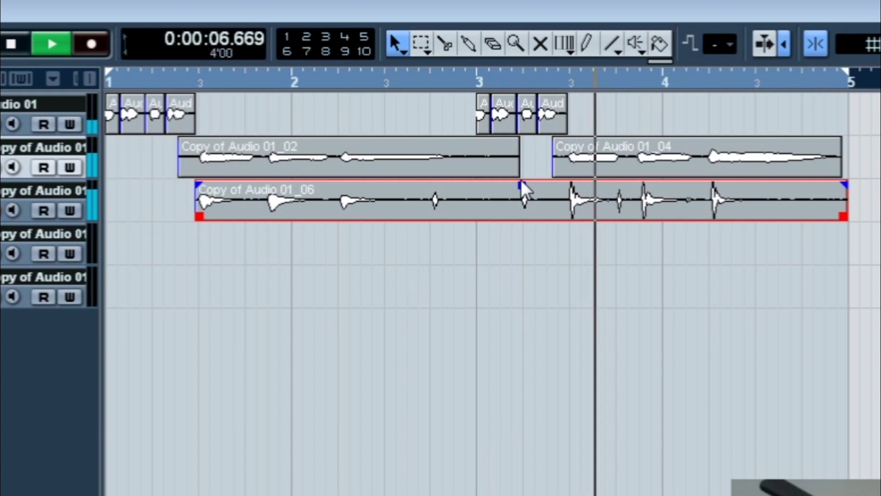
Split the third-track take at beat 3 of bar 3 and remove the part before the cut.
{"action": "left_click_drag", "start_coordinate": [565, 80], "coordinate": [549, 165]}
{"action": "key", "text": "space"}
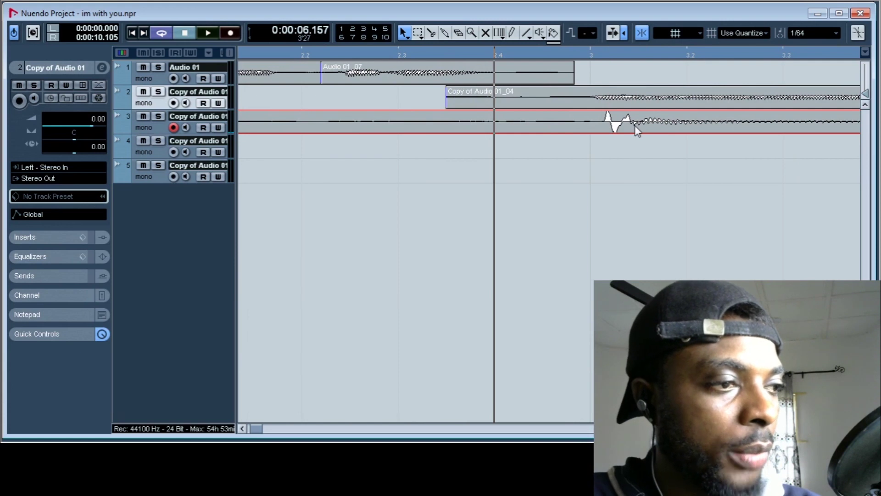
{"action": "left_click", "coordinate": [430, 39]}
{"action": "left_click", "coordinate": [591, 132]}
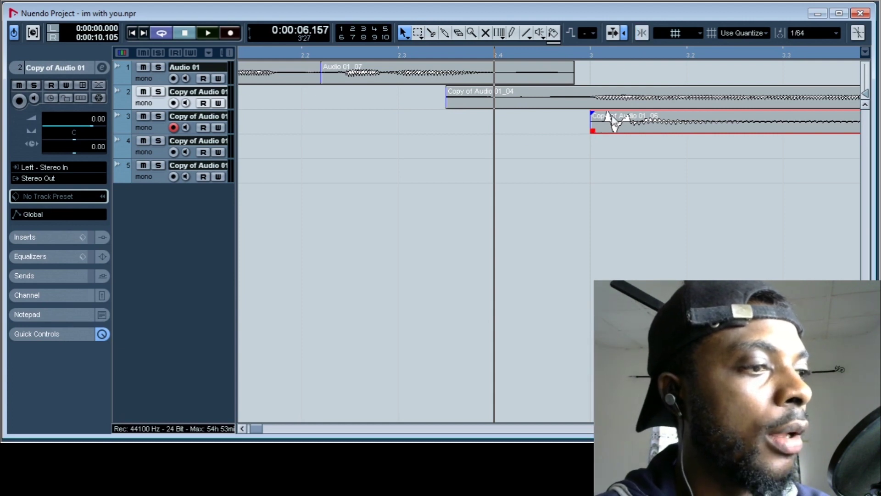
Trim the remaining third-track piece to the start of its first hit and move it back onto beat 3 of bar 3.
{"action": "left_click_drag", "start_coordinate": [593, 132], "coordinate": [602, 132]}
{"action": "left_click", "coordinate": [642, 33]}
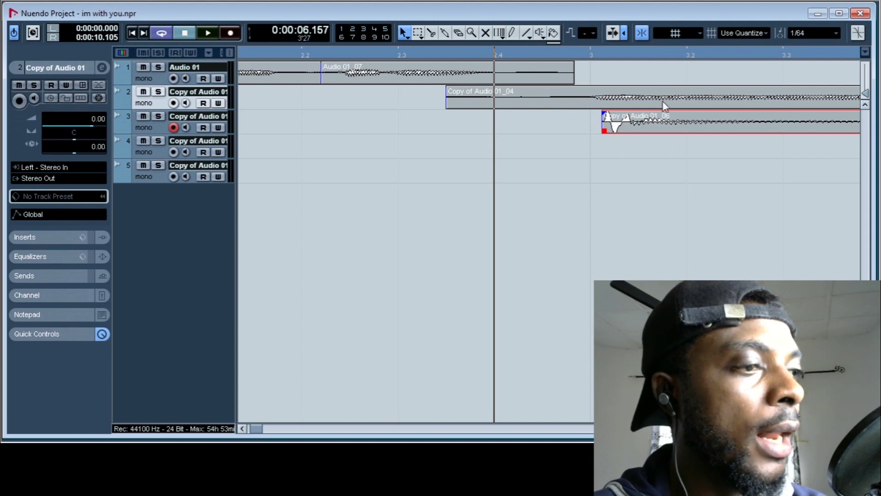
{"action": "left_click_drag", "start_coordinate": [670, 124], "coordinate": [658, 124]}
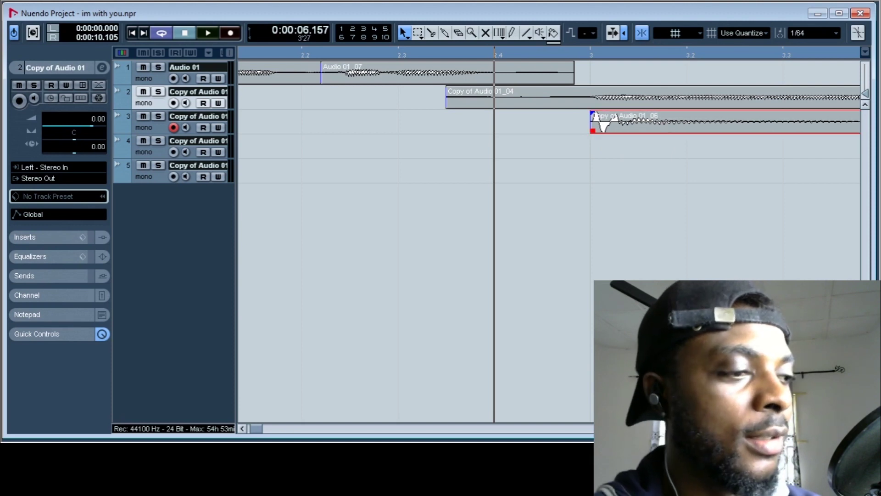
Split the third-track take just after beat 4 of bar 3, before its next main hit, and slightly lower the later piece's volume.
{"action": "key", "text": "g"}
{"action": "key", "text": "g"}
{"action": "key", "text": "g"}
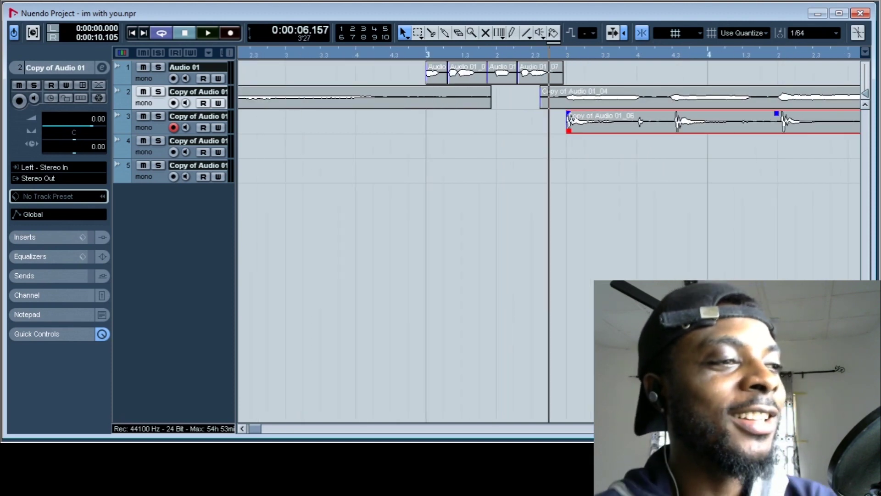
{"action": "left_click_drag", "start_coordinate": [563, 59], "coordinate": [544, 69]}
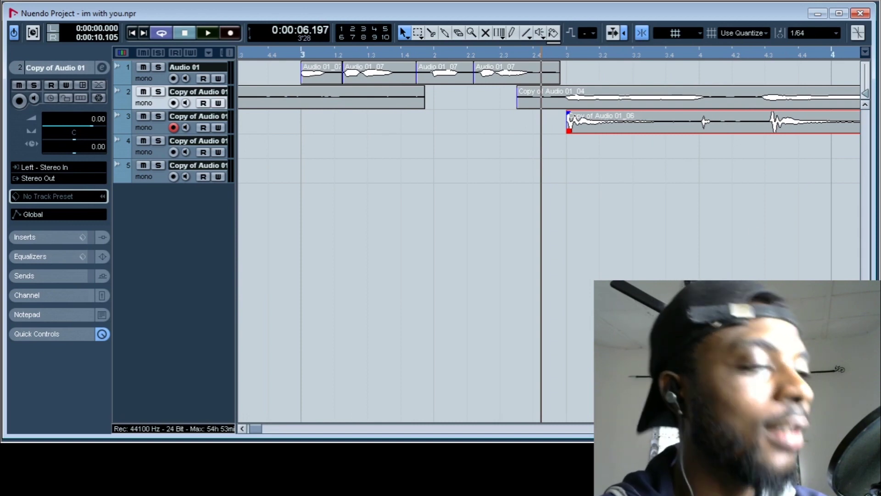
{"action": "key", "text": "g"}
{"action": "key", "text": "g"}
{"action": "key", "text": "g"}
{"action": "key", "text": "h"}
{"action": "key", "text": "h"}
{"action": "key", "text": "h"}
{"action": "key", "text": "g"}
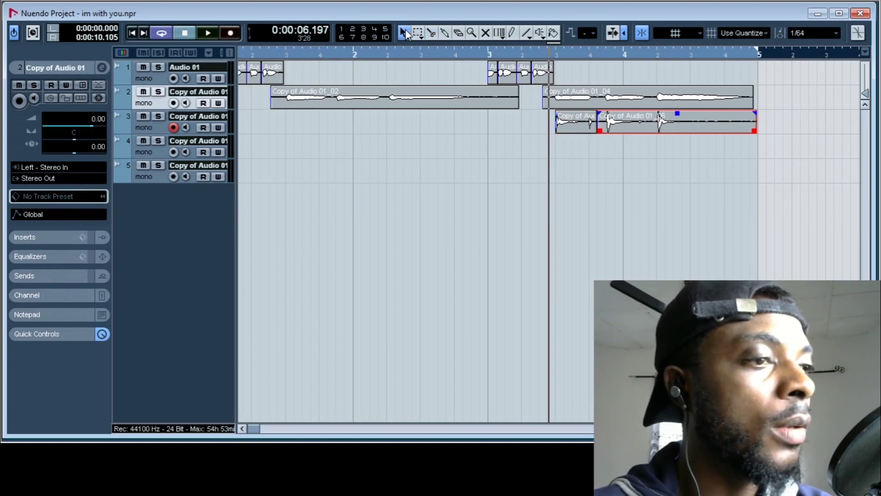
{"action": "left_click_drag", "start_coordinate": [675, 117], "coordinate": [678, 128]}
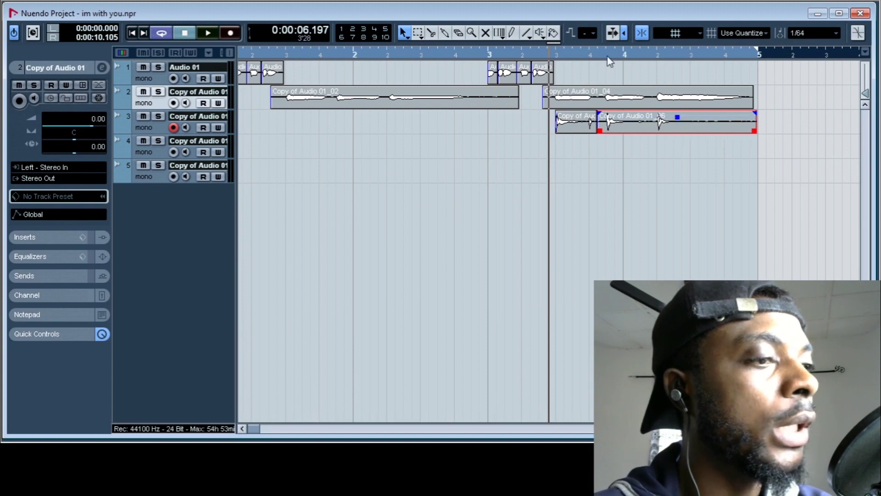
Trim the first hit's start more tightly to its waveform with snapping off, and snap it back onto beat 3 of bar 3.
{"action": "left_click_drag", "start_coordinate": [555, 58], "coordinate": [590, 107]}
{"action": "left_click", "coordinate": [688, 130]}
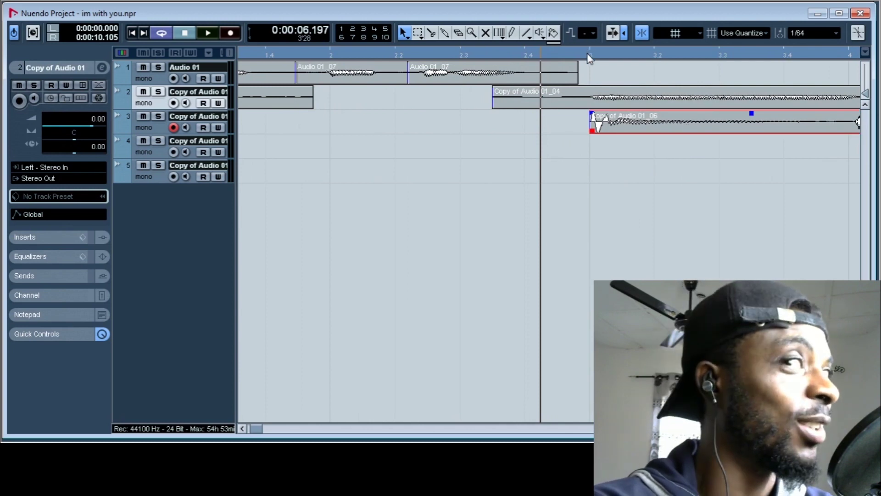
{"action": "left_click_drag", "start_coordinate": [590, 57], "coordinate": [577, 97]}
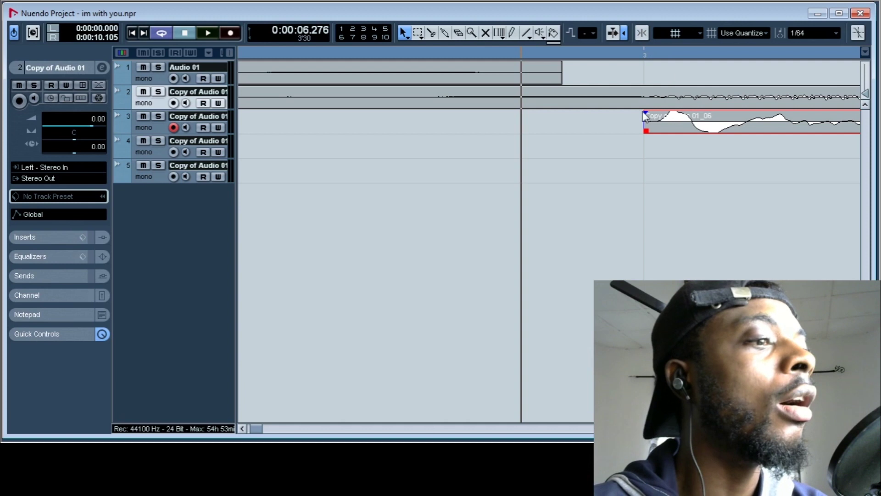
{"action": "left_click_drag", "start_coordinate": [646, 132], "coordinate": [650, 133]}
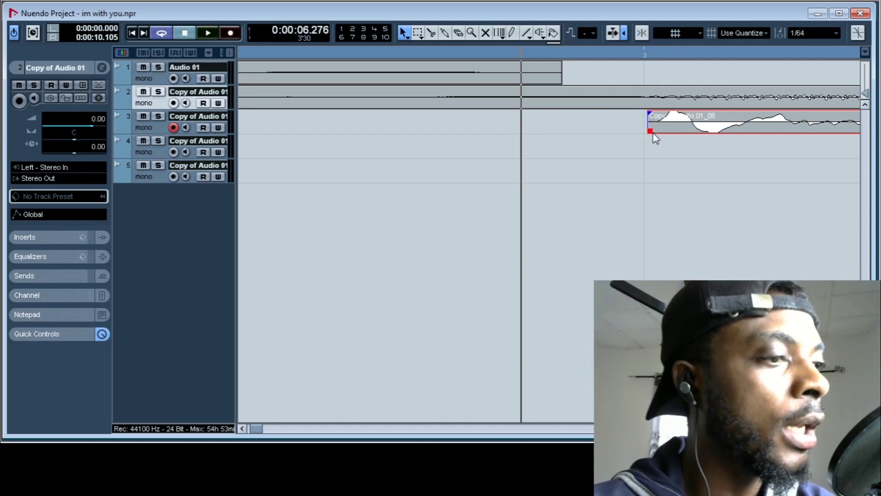
{"action": "left_click_drag", "start_coordinate": [650, 129], "coordinate": [653, 129]}
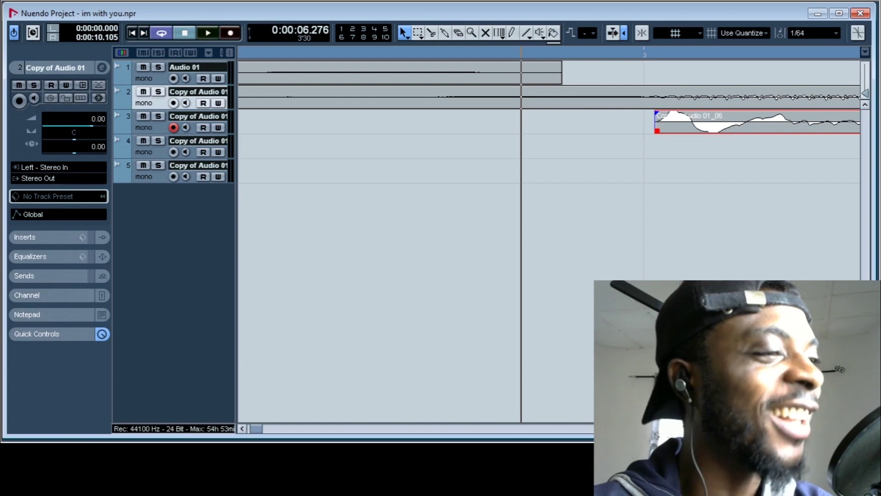
{"action": "left_click", "coordinate": [642, 33]}
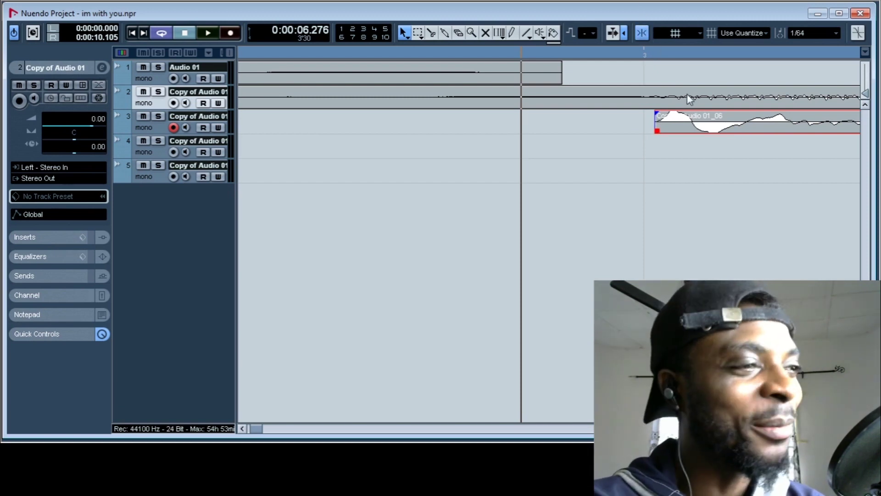
{"action": "left_click_drag", "start_coordinate": [689, 124], "coordinate": [682, 129]}
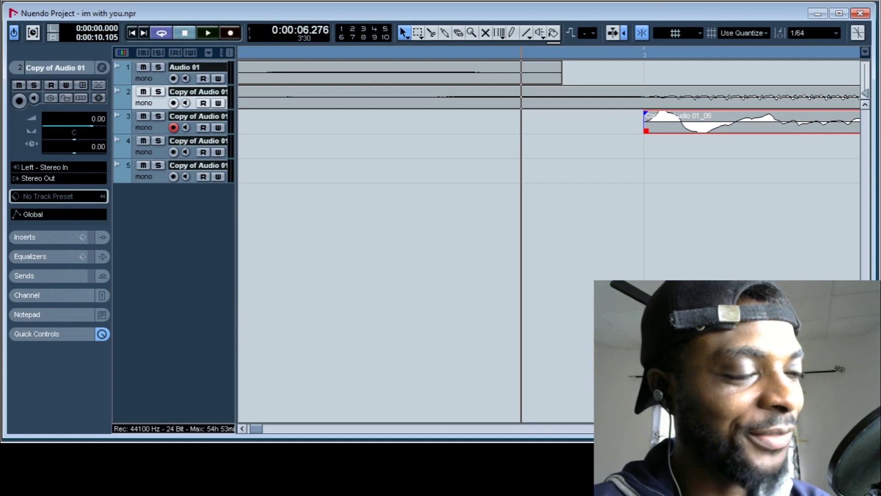
Play the realigned hit from just before beat 3 of bar 3 to check its timing and sound.
{"action": "key", "text": "h"}
{"action": "key", "text": "h"}
{"action": "key", "text": "space"}
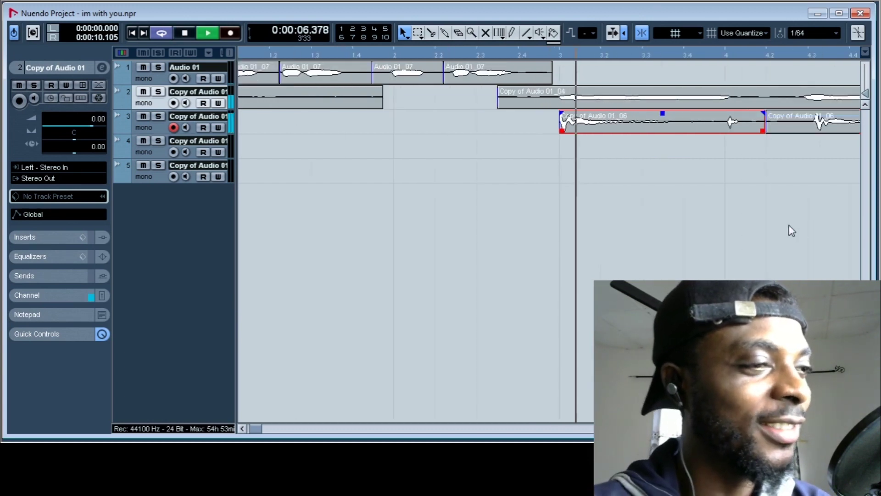
{"action": "key", "text": "space"}
{"action": "key", "text": "space"}
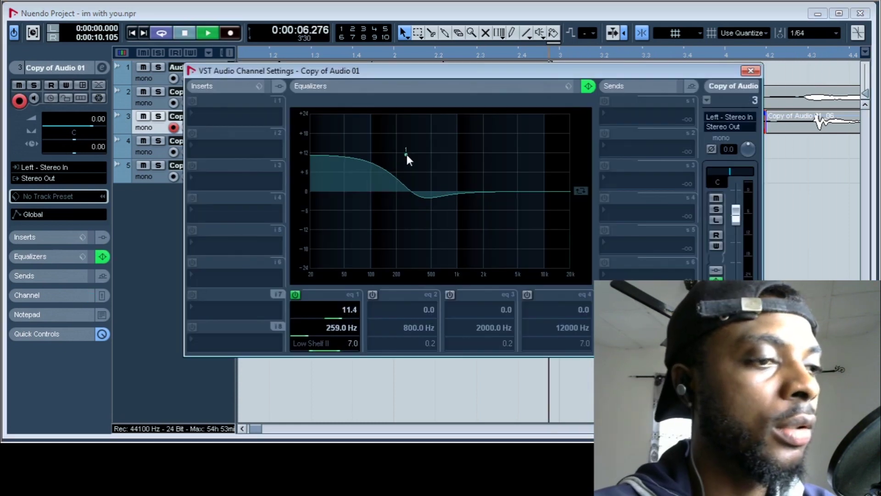
Equalize the third track with a Parametric II boost of 11.8 at 120 Hz and a Low Shelf II cut of the lowest frequencies.
{"action": "left_click_drag", "start_coordinate": [407, 154], "coordinate": [351, 180]}
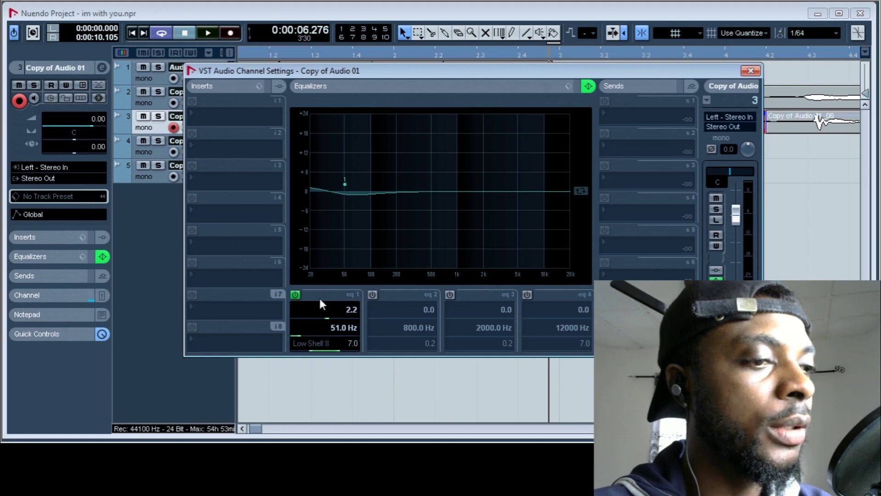
{"action": "left_click", "coordinate": [373, 295]}
{"action": "left_click_drag", "start_coordinate": [446, 191], "coordinate": [370, 153]}
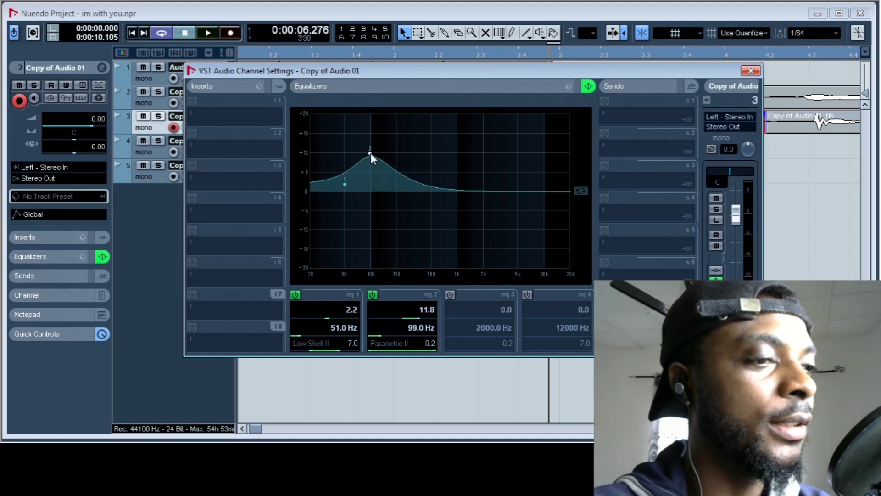
{"action": "left_click_drag", "start_coordinate": [345, 183], "coordinate": [355, 202]}
{"action": "left_click_drag", "start_coordinate": [370, 154], "coordinate": [378, 153]}
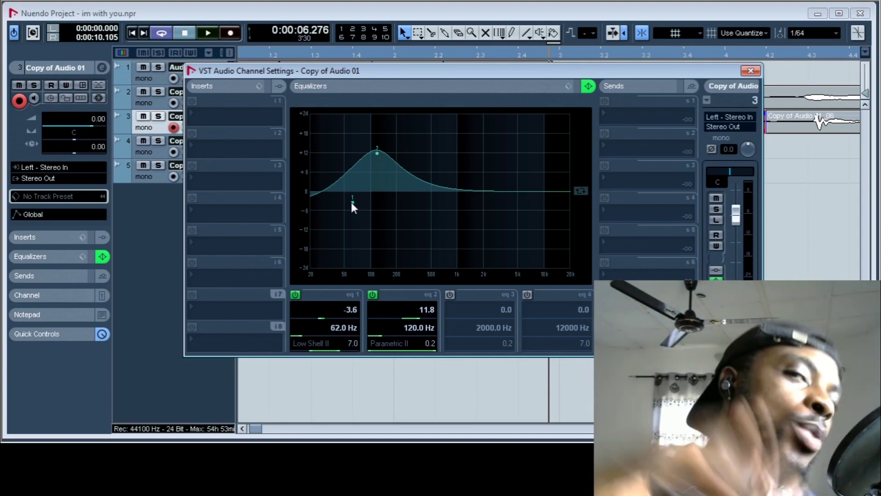
{"action": "left_click_drag", "start_coordinate": [352, 203], "coordinate": [357, 208]}
{"action": "left_click", "coordinate": [750, 71]}
Play the equalized hit on the third track repeatedly from just before beat 3 of bar 3.
{"action": "key", "text": "space"}
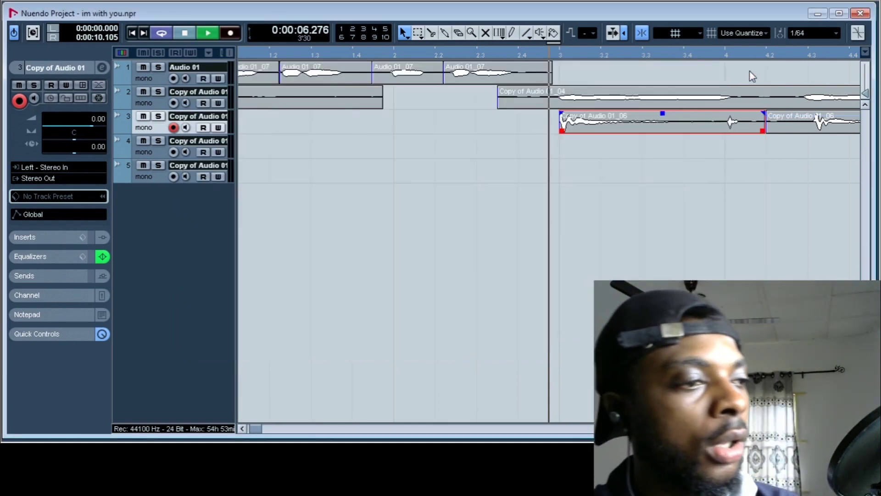
{"action": "key", "text": "space"}
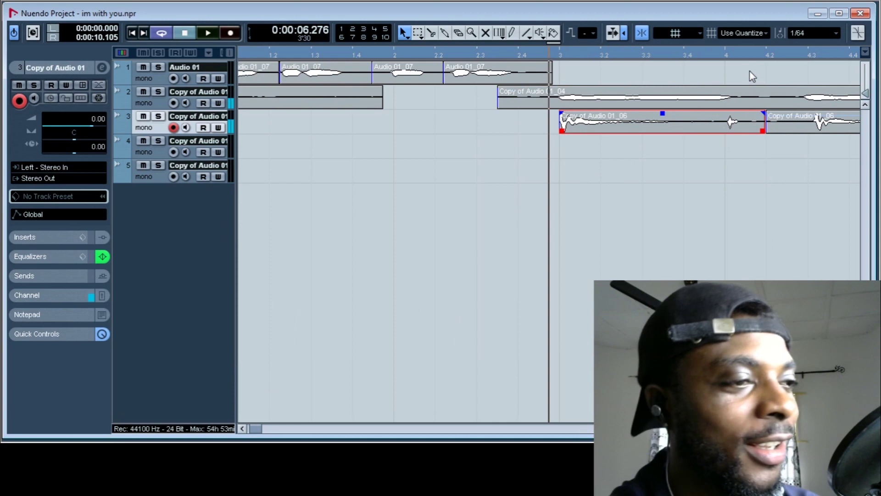
{"action": "key", "text": "space"}
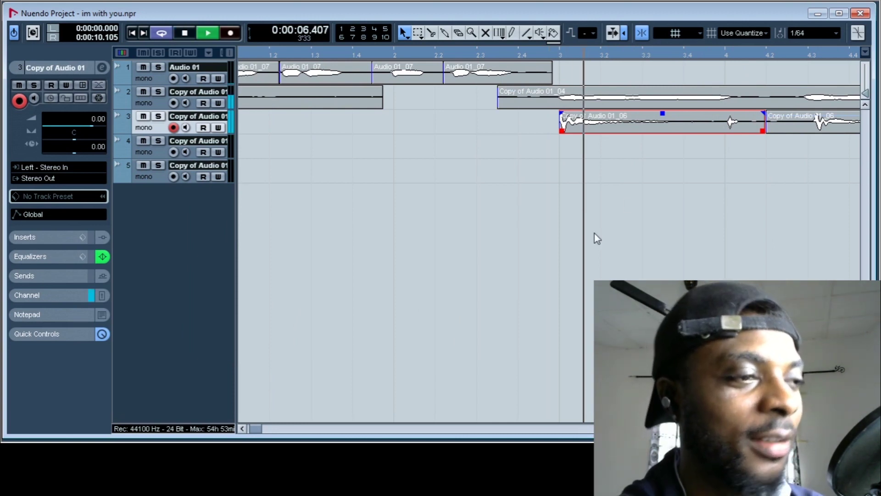
{"action": "key", "text": "space"}
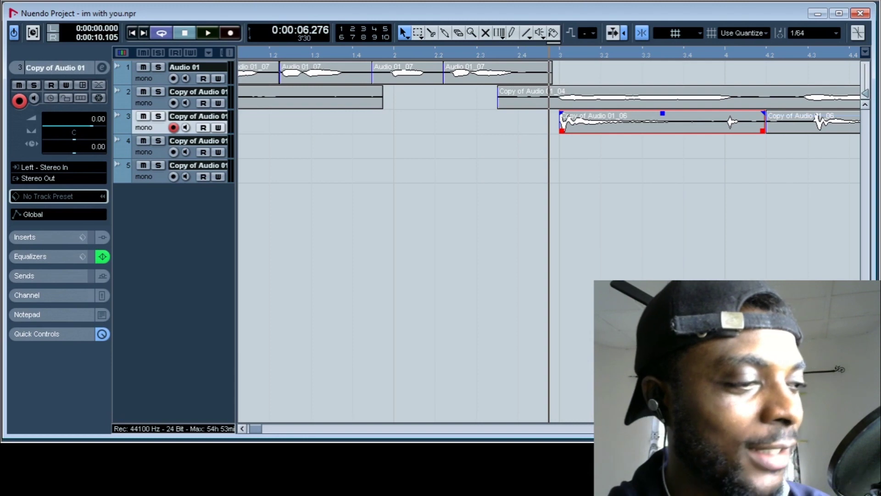
Remove everything after the third track's first hit, move the shortened hit to the start of bar 1 and play it.
{"action": "key", "text": "g"}
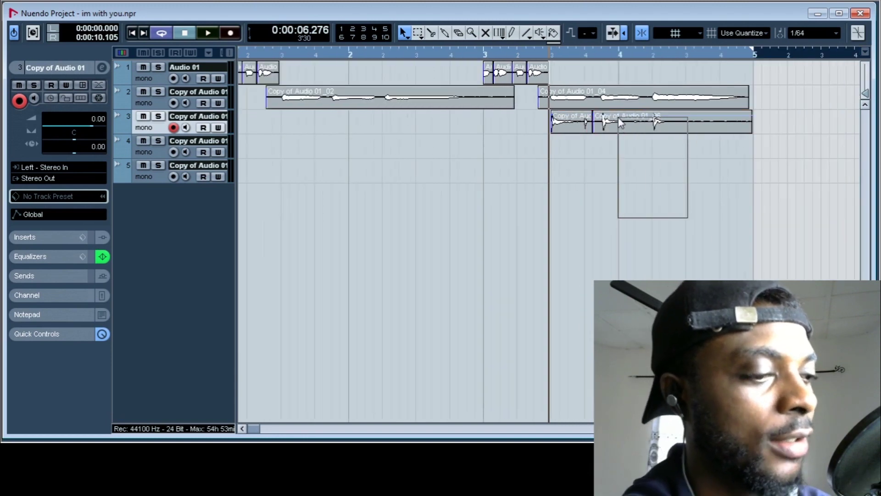
{"action": "key", "text": "Delete"}
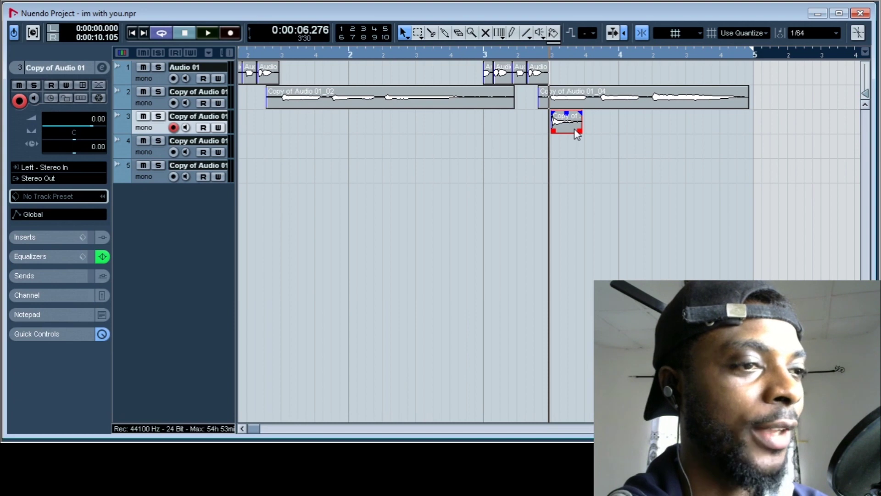
{"action": "left_click_drag", "start_coordinate": [577, 134], "coordinate": [242, 120]}
{"action": "left_click_drag", "start_coordinate": [243, 59], "coordinate": [196, 95]}
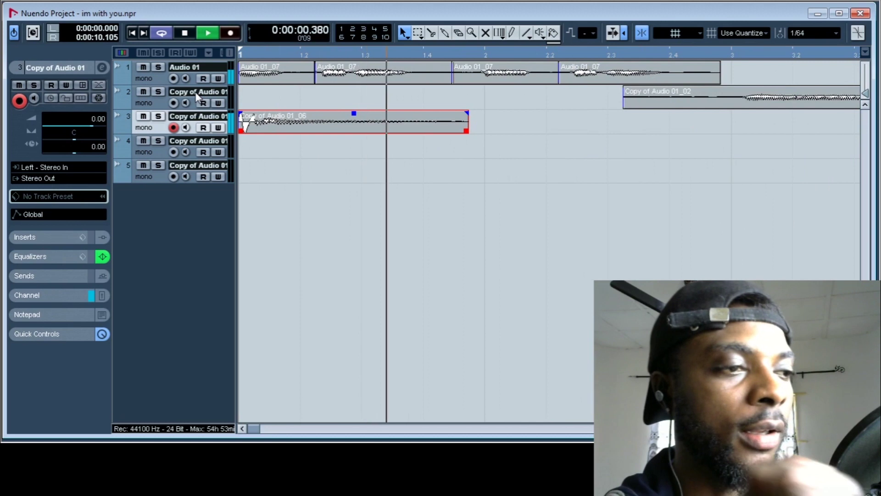
{"action": "key", "text": "space"}
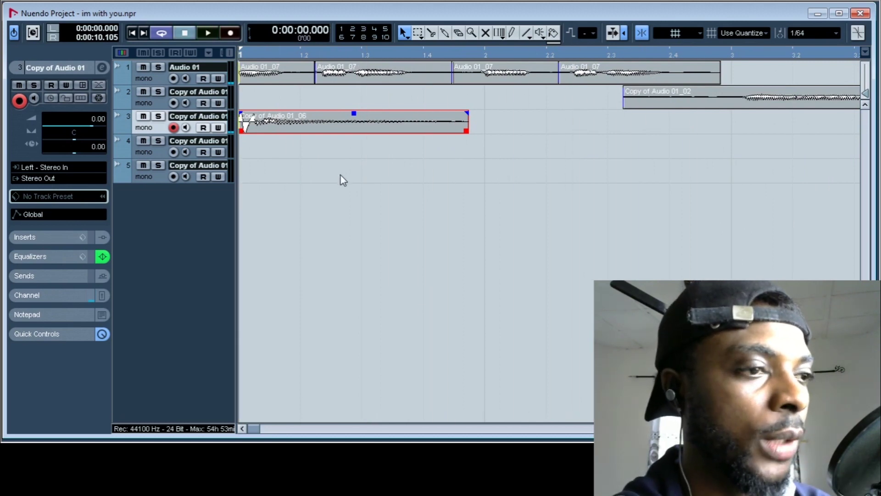
Cut the third-track hit from bar 1 and paste it during playback under the three notes of the second track's first piece.
{"action": "key", "text": "g"}
{"action": "key", "text": "g"}
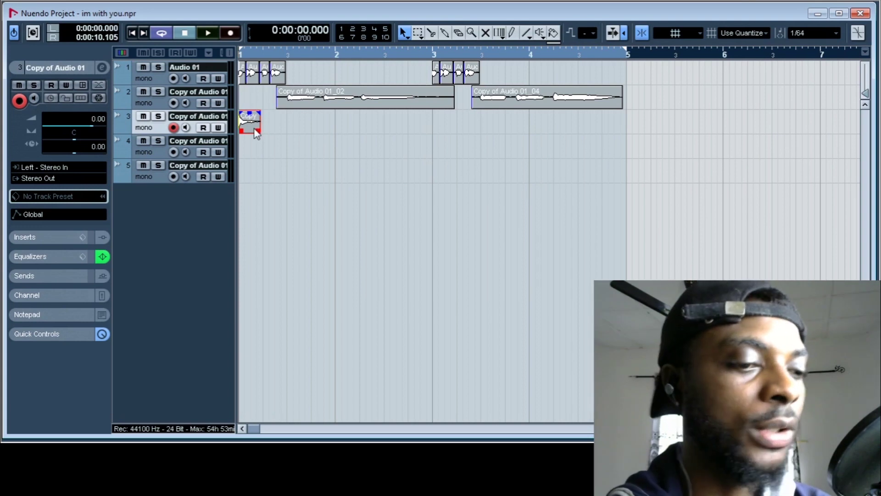
{"action": "key", "text": "Delete"}
{"action": "key", "text": "space"}
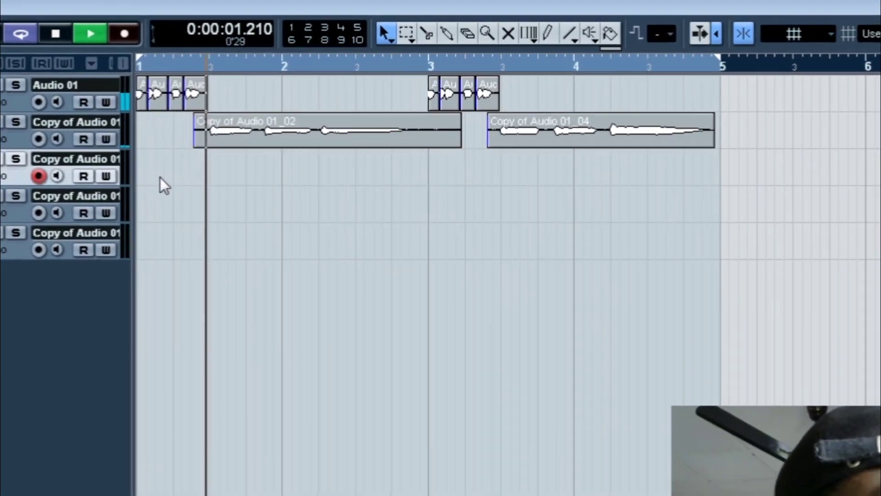
{"action": "key", "text": "ctrl+v"}
{"action": "key", "text": "ctrl+v"}
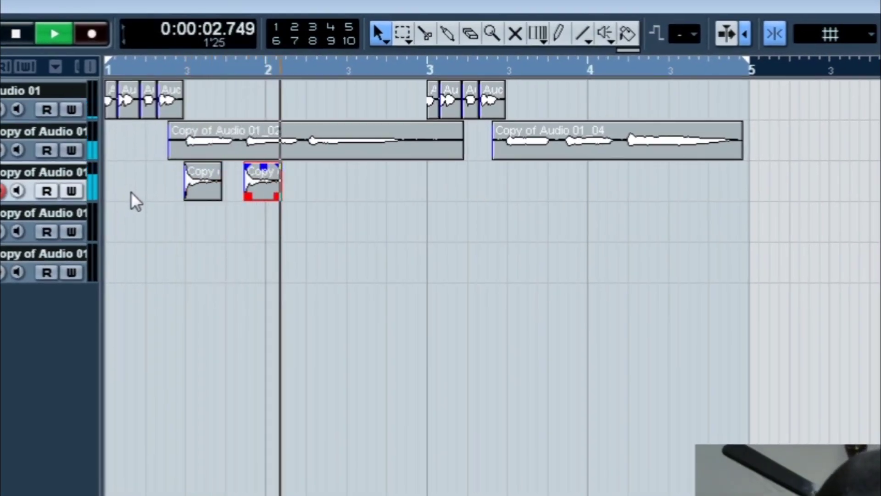
{"action": "key", "text": "ctrl+v"}
{"action": "key", "text": "space"}
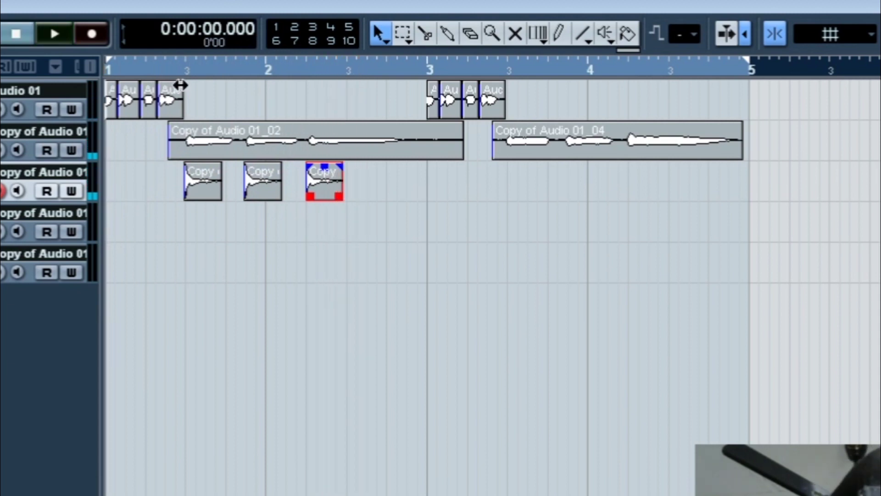
Copy the three third-track hits two bars further, under the second track's second piece, and play the loop.
{"action": "left_click_drag", "start_coordinate": [175, 64], "coordinate": [166, 125]}
{"action": "left_click", "coordinate": [316, 193]}
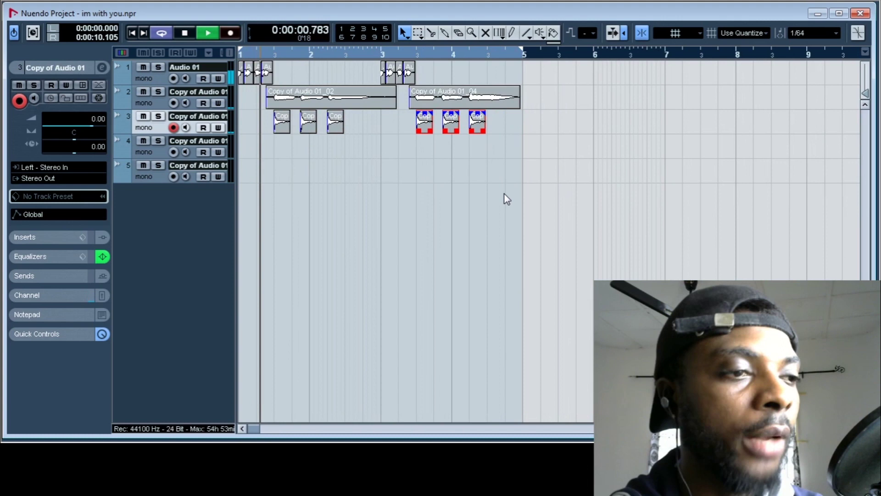
{"action": "left_click", "coordinate": [329, 99]}
{"action": "left_click_drag", "start_coordinate": [332, 88], "coordinate": [333, 87]}
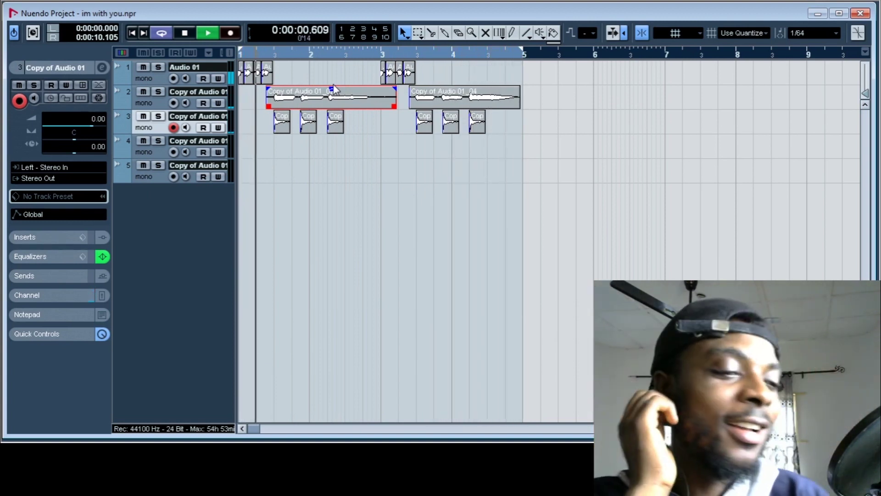
{"action": "key", "text": "space"}
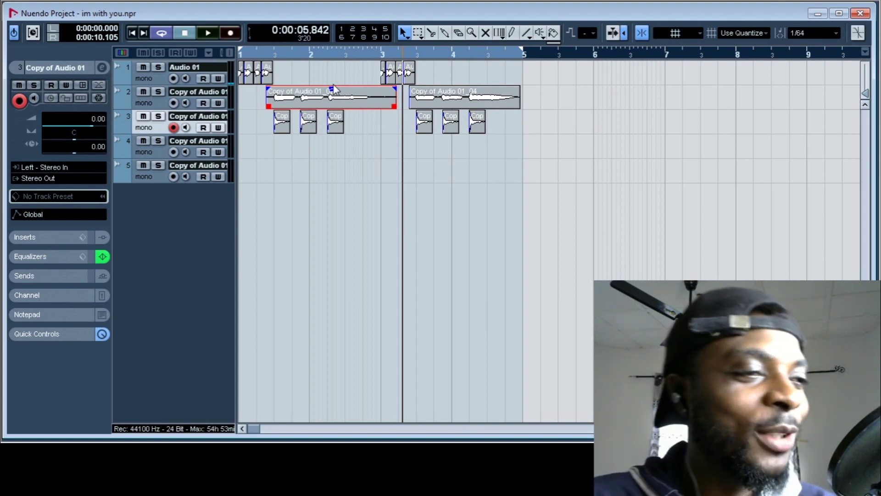
{"action": "left_click", "coordinate": [480, 101]}
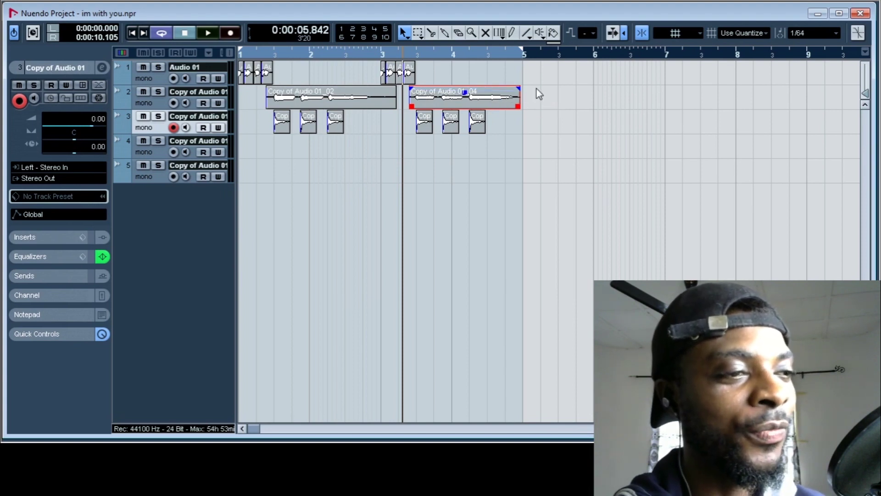
Raise the volume of both pieces on the second track to about 2.50 dB and play the loop from bar 1.
{"action": "left_click_drag", "start_coordinate": [556, 100], "coordinate": [265, 85]}
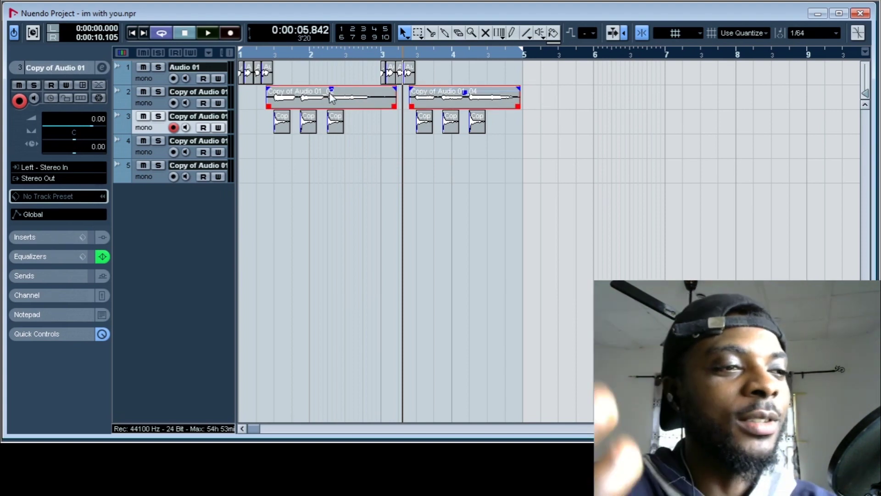
{"action": "left_click_drag", "start_coordinate": [330, 88], "coordinate": [331, 85]}
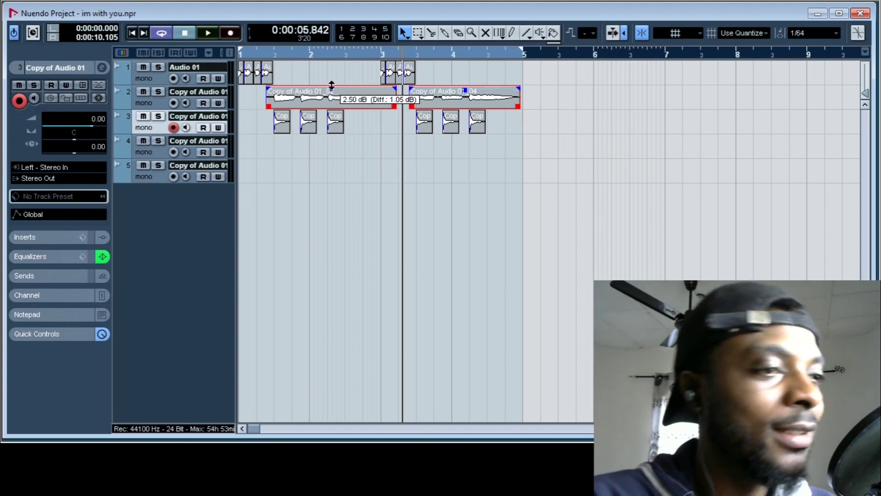
{"action": "left_click", "coordinate": [615, 158]}
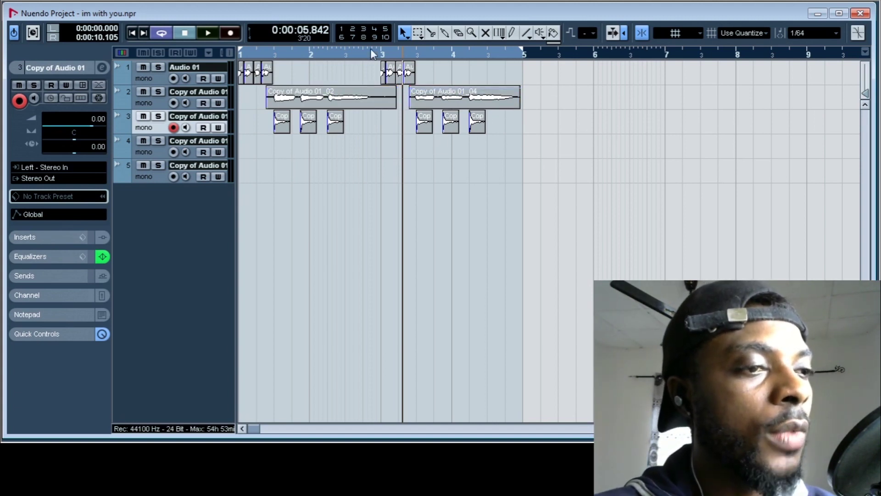
{"action": "left_click_drag", "start_coordinate": [289, 56], "coordinate": [135, 51]}
{"action": "key", "text": "space"}
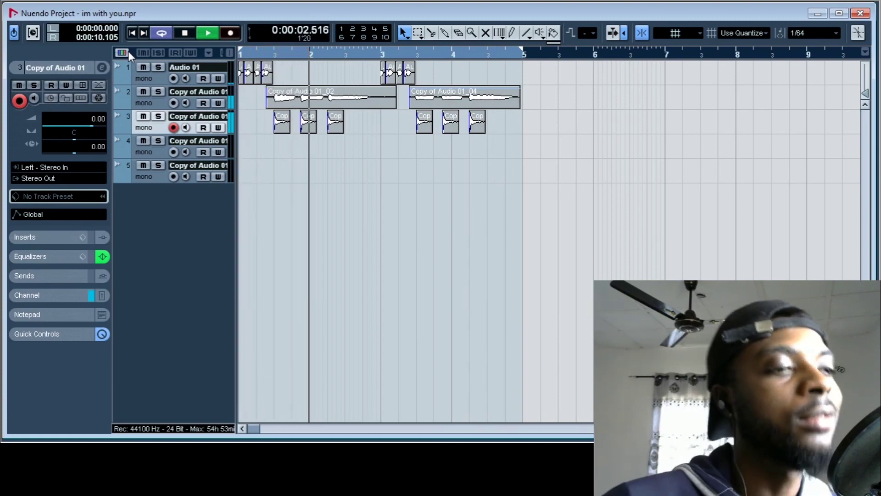
{"action": "key", "text": "space"}
{"action": "key", "text": "space"}
{"action": "key", "text": "space"}
Record a new take on the fourth track through the loop and delete the short extra piece at its beginning.
{"action": "left_click", "coordinate": [173, 127]}
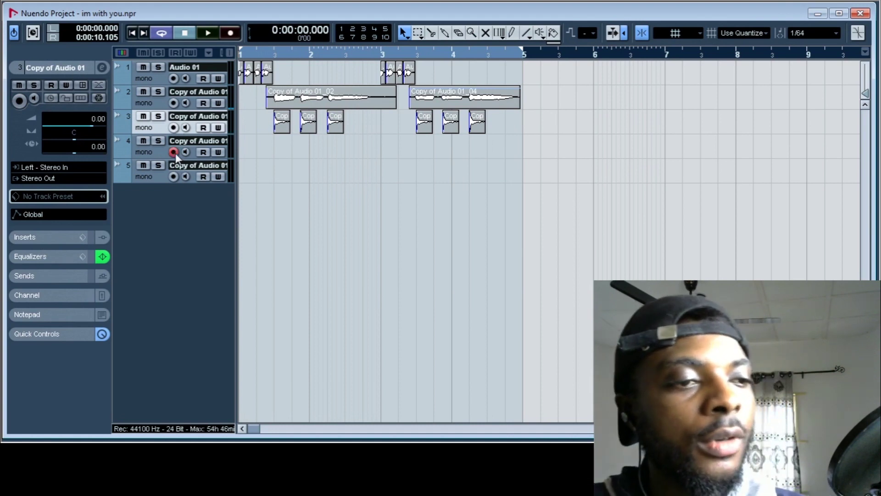
{"action": "left_click", "coordinate": [155, 152]}
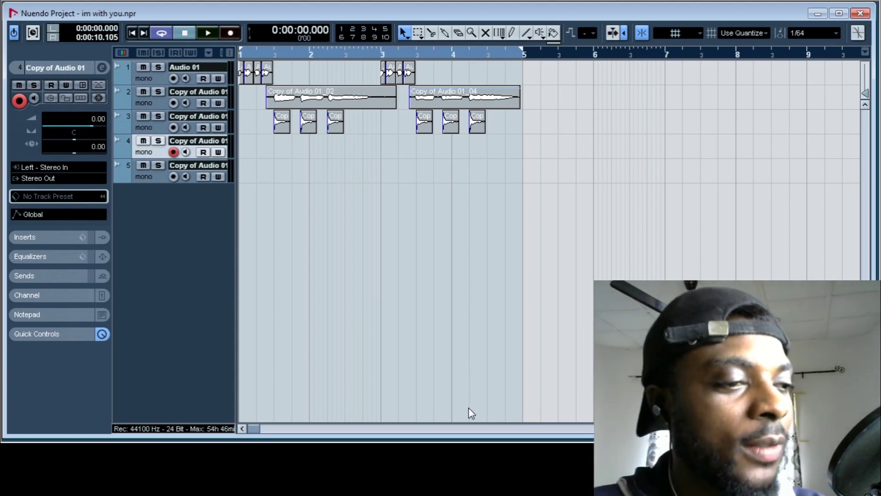
{"action": "key", "text": "KP_Multiply"}
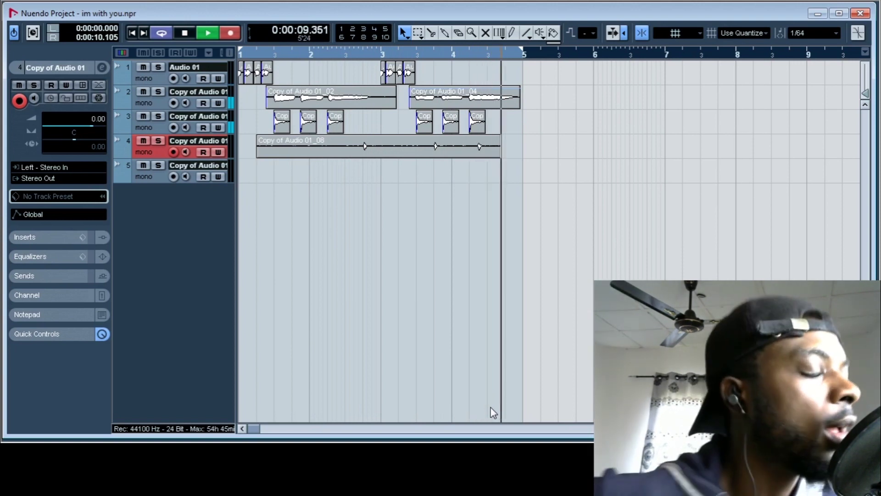
{"action": "key", "text": "space"}
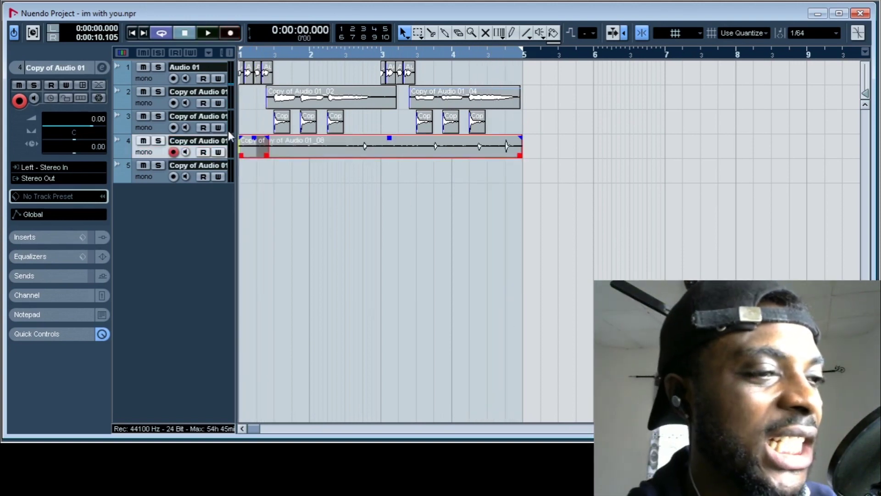
{"action": "left_click", "coordinate": [260, 200]}
{"action": "key", "text": "Delete"}
Raise the volume of the fourth track's take, solo that track and play its first hit in bar 2.
{"action": "left_click", "coordinate": [346, 52]}
{"action": "key", "text": "space"}
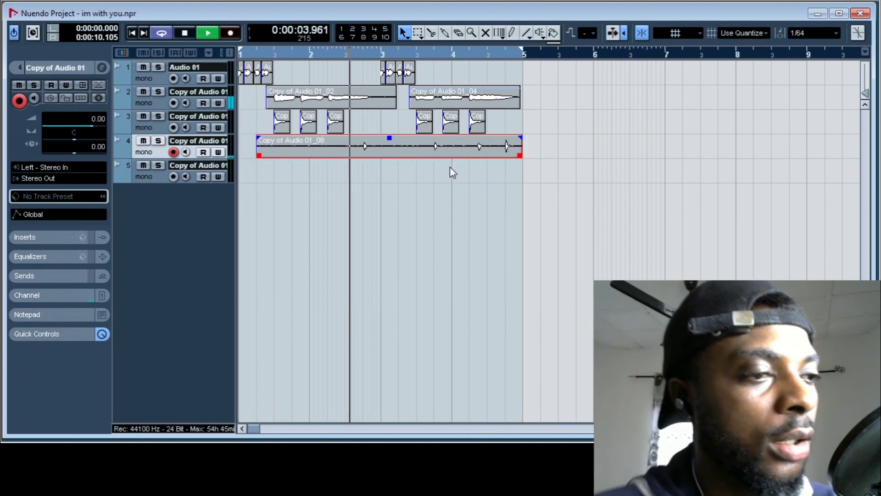
{"action": "left_click_drag", "start_coordinate": [390, 139], "coordinate": [392, 126]}
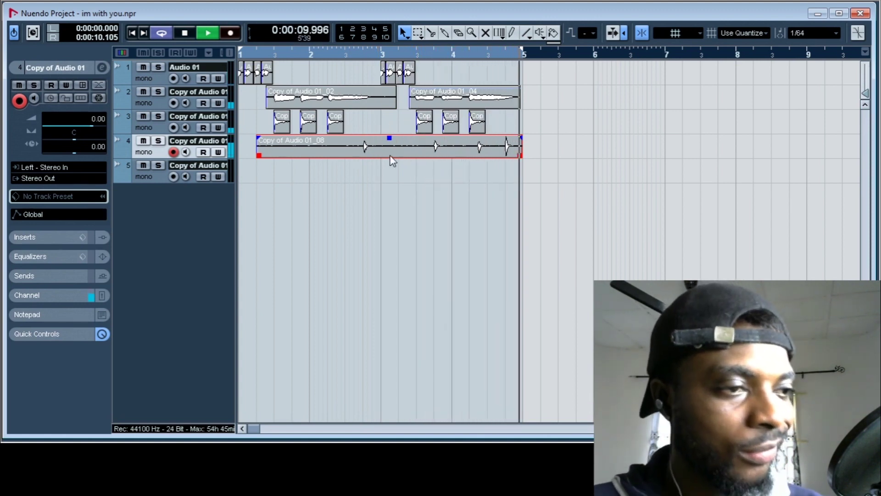
{"action": "left_click", "coordinate": [158, 141]}
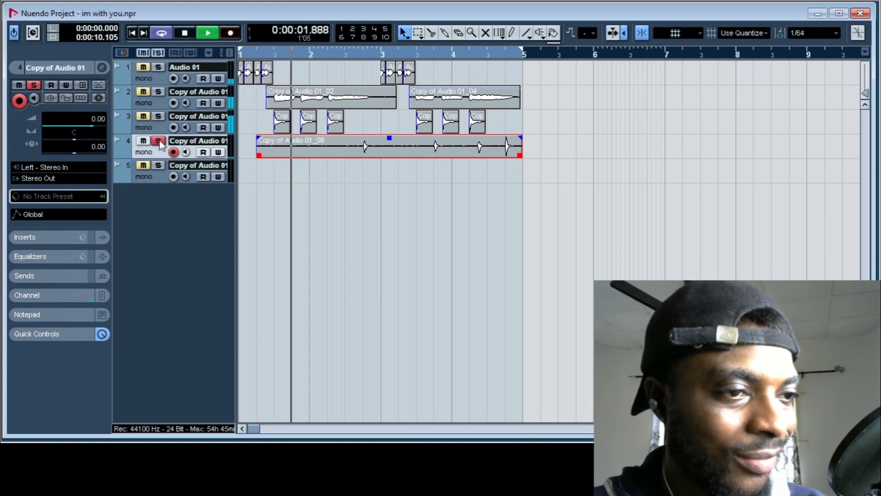
{"action": "left_click", "coordinate": [360, 53]}
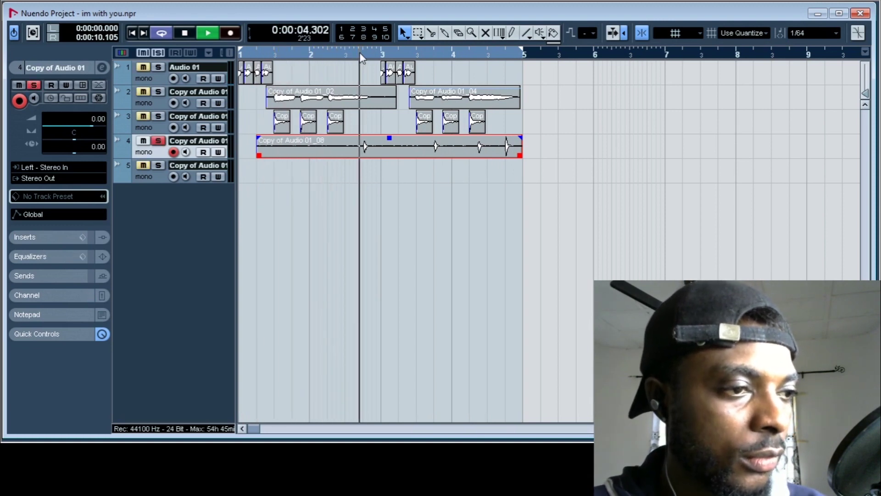
{"action": "left_click", "coordinate": [359, 52]}
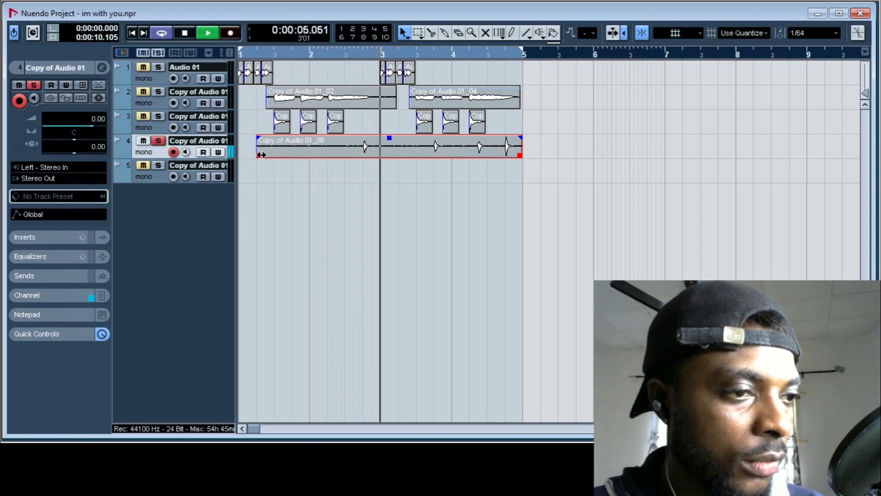
Trim the fourth track's take at both ends so only its first hit remains, and play it.
{"action": "left_click_drag", "start_coordinate": [260, 154], "coordinate": [365, 178]}
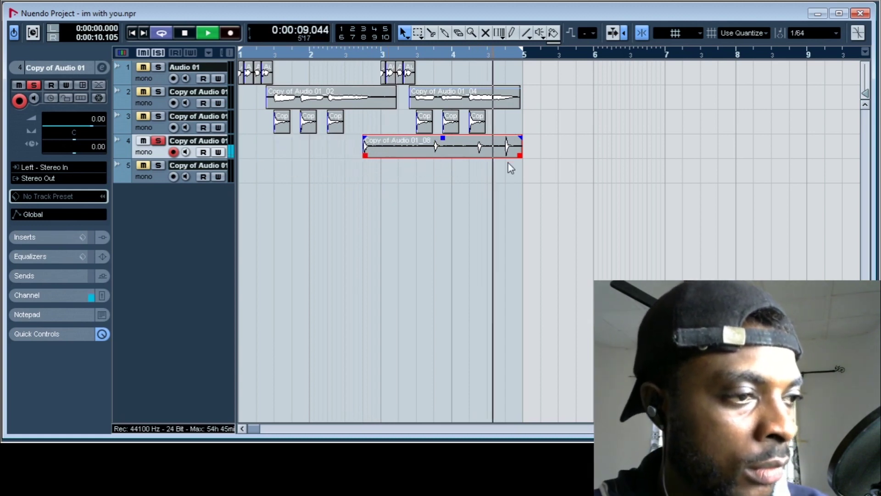
{"action": "left_click_drag", "start_coordinate": [519, 156], "coordinate": [370, 164]}
{"action": "key", "text": "space"}
{"action": "left_click_drag", "start_coordinate": [360, 57], "coordinate": [361, 99]}
{"action": "key", "text": "space"}
{"action": "key", "text": "space"}
Tighten the start of the fourth track's hit to where the sound begins and play it.
{"action": "left_click_drag", "start_coordinate": [434, 156], "coordinate": [452, 161]}
{"action": "key", "text": "space"}
{"action": "key", "text": "space"}
{"action": "key", "text": "space"}
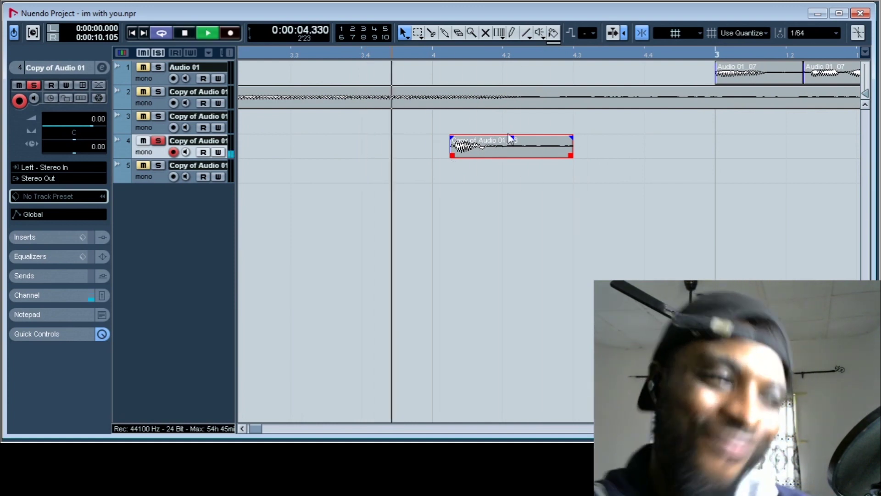
{"action": "key", "text": "space"}
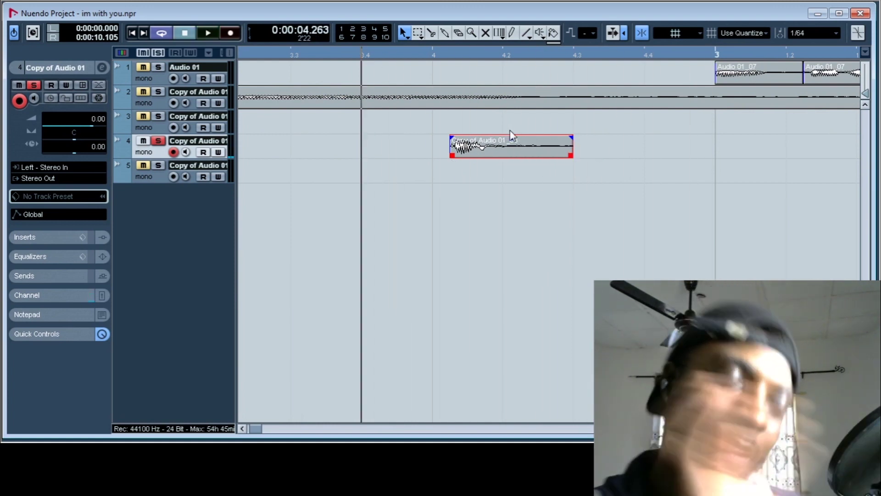
{"action": "key", "text": "space"}
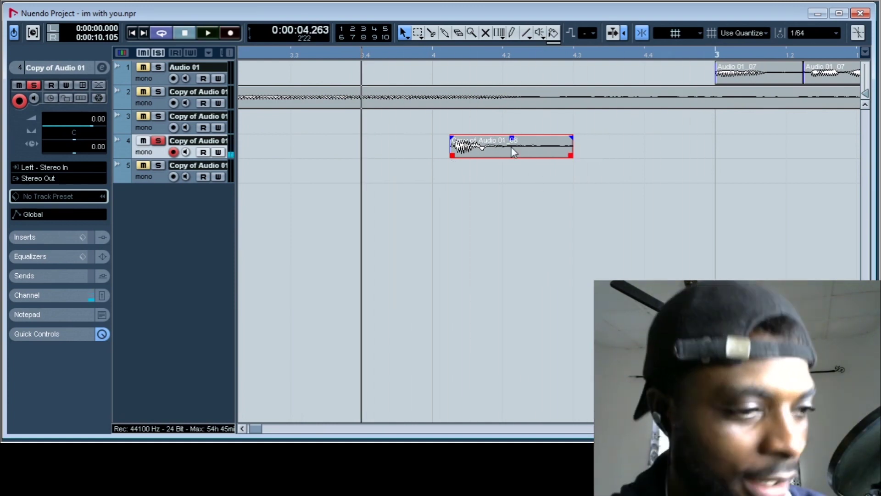
Cut the fourth-track hit, turn off solo and paste it six times across bars 1 to 4 while the loop plays.
{"action": "key", "text": "Delete"}
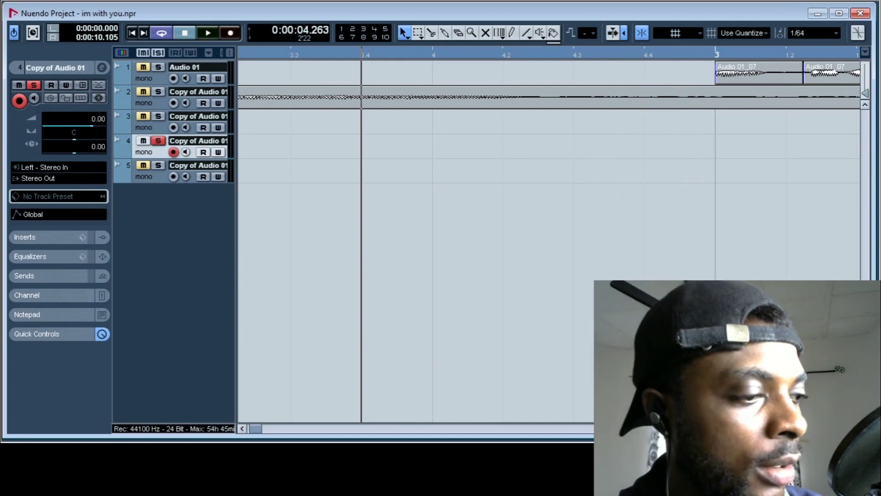
{"action": "key", "text": "g"}
{"action": "key", "text": "g"}
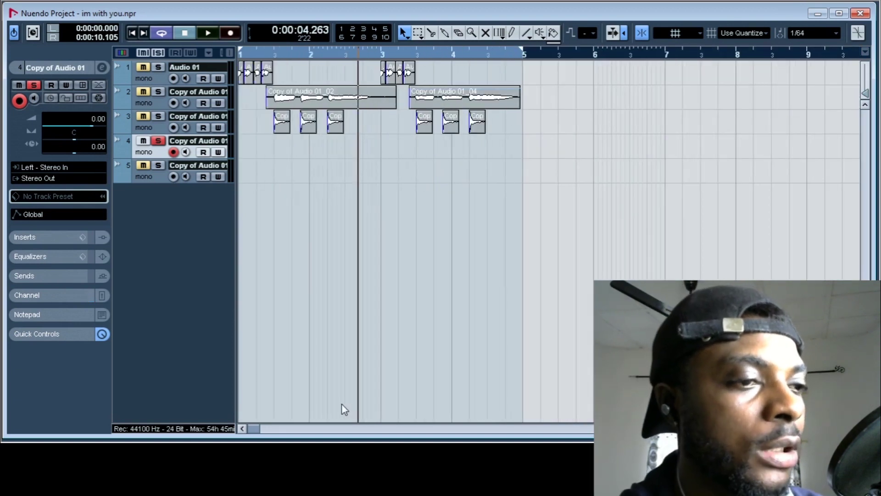
{"action": "key", "text": "Home"}
{"action": "key", "text": "space"}
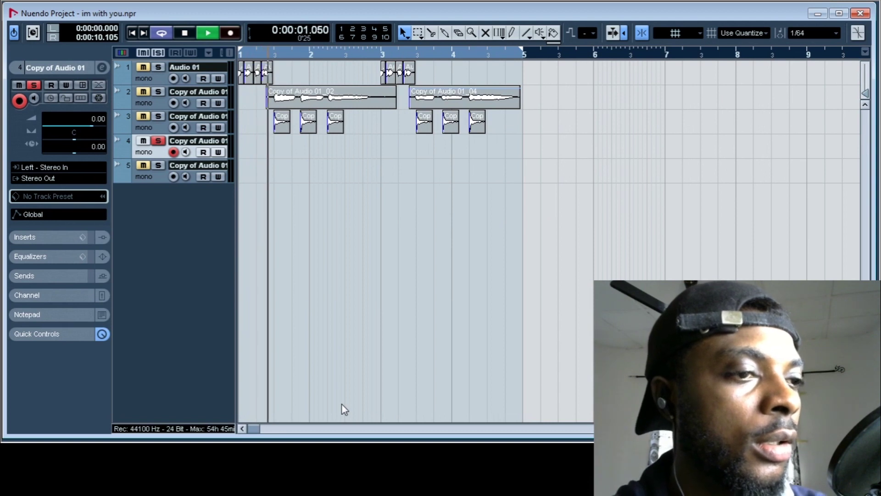
{"action": "key", "text": "space"}
{"action": "left_click", "coordinate": [158, 53]}
{"action": "key", "text": "space"}
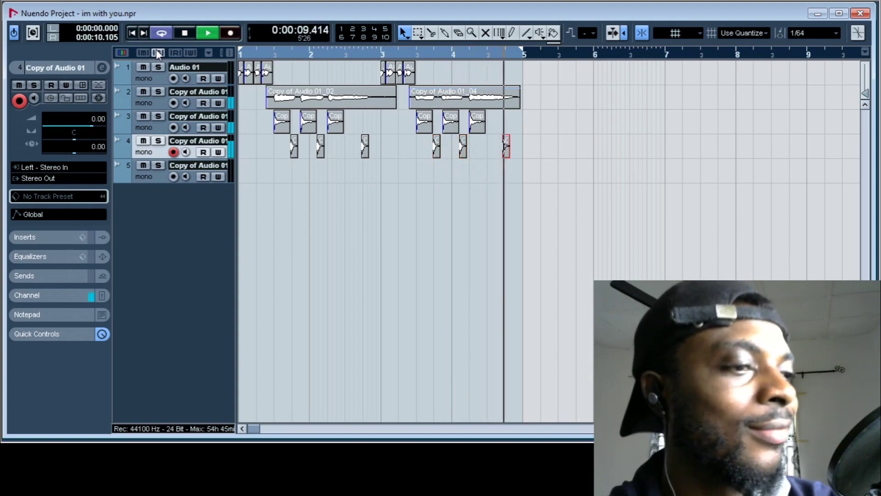
{"action": "key", "text": "space"}
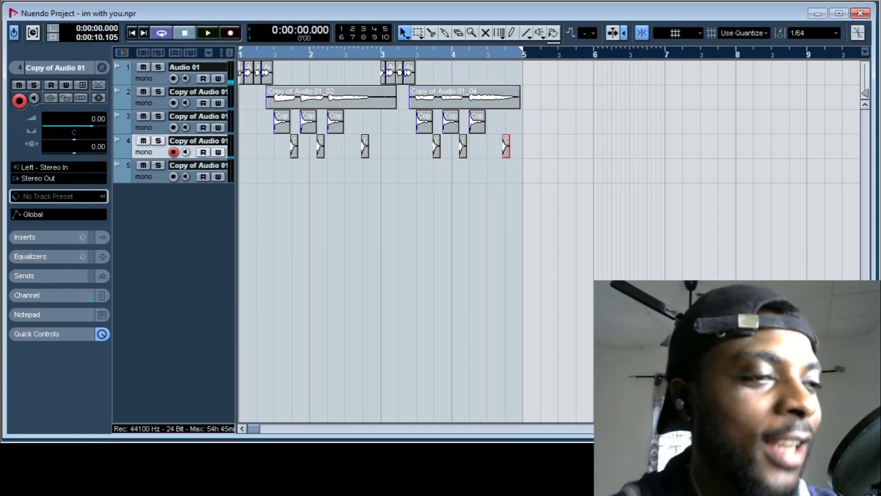
Align the fourth track's first hit with beat 4 of bar 1 and play the loop from the start.
{"action": "left_click_drag", "start_coordinate": [285, 58], "coordinate": [277, 104]}
{"action": "key", "text": "space"}
{"action": "key", "text": "space"}
{"action": "left_click_drag", "start_coordinate": [428, 153], "coordinate": [441, 153]}
{"action": "key", "text": "space"}
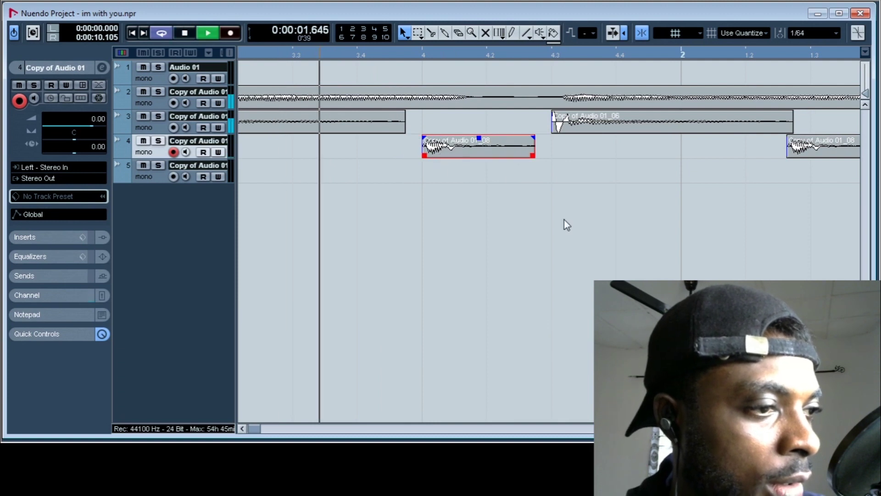
{"action": "key", "text": "space"}
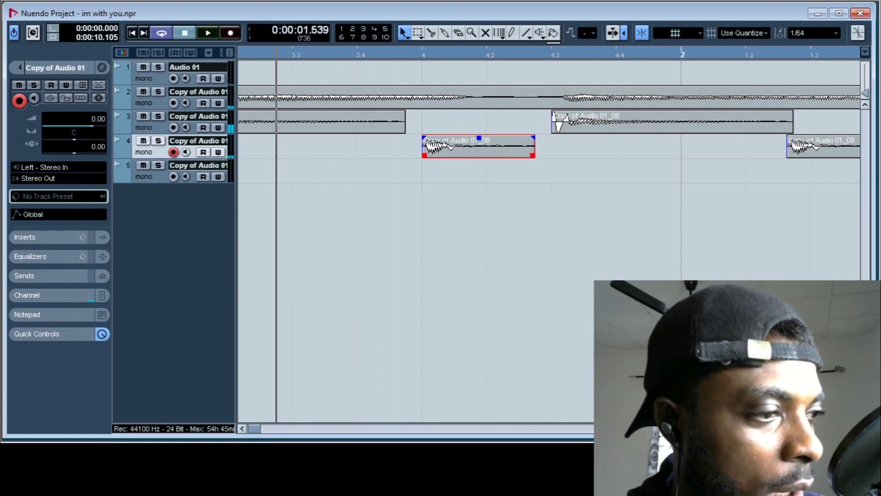
{"action": "key", "text": "g"}
{"action": "key", "text": "g"}
{"action": "key", "text": "g"}
{"action": "key", "text": "Home"}
{"action": "key", "text": "space"}
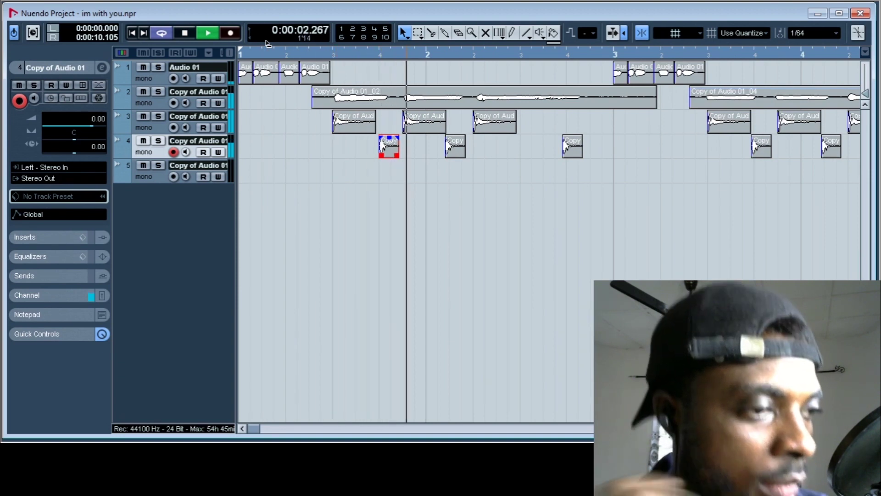
{"action": "key", "text": "space"}
Move the fourth track's second hit to grid line 1.3 of bar 2 and play it.
{"action": "left_click_drag", "start_coordinate": [442, 58], "coordinate": [431, 94]}
{"action": "left_click", "coordinate": [547, 150]}
{"action": "left_click_drag", "start_coordinate": [547, 149], "coordinate": [582, 154]}
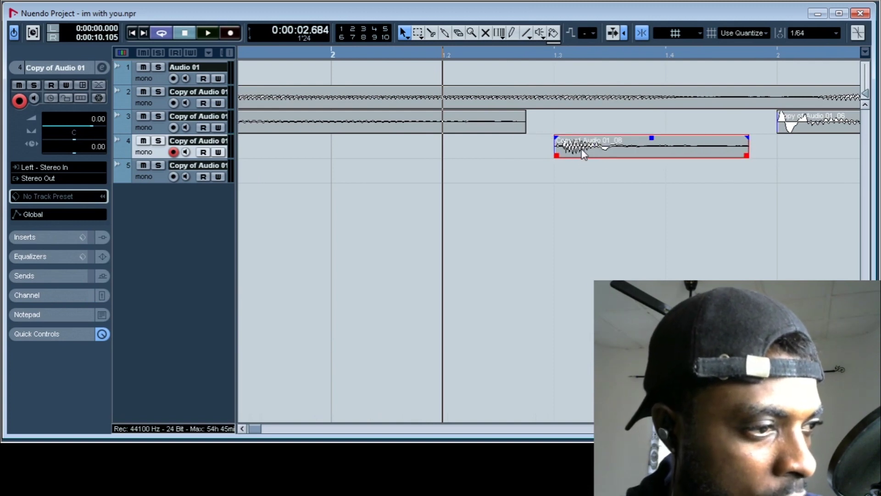
{"action": "key", "text": "space"}
{"action": "key", "text": "space"}
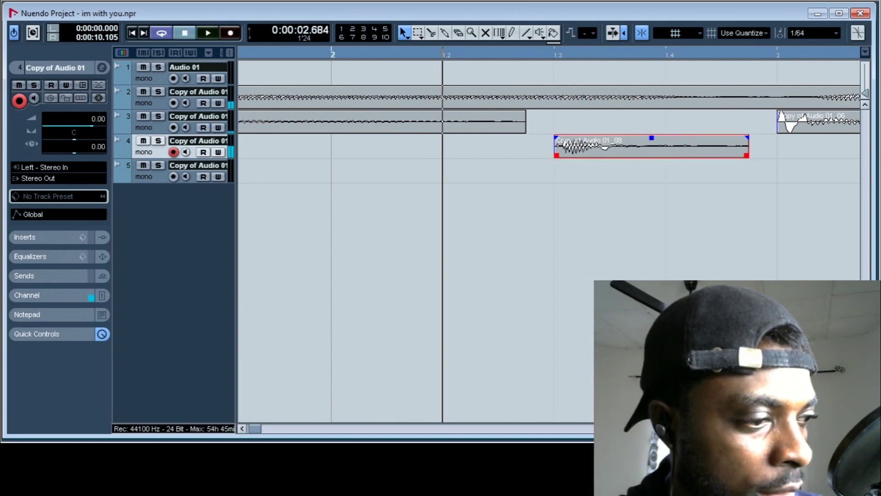
{"action": "key", "text": "h"}
{"action": "key", "text": "h"}
{"action": "key", "text": "h"}
{"action": "key", "text": "g"}
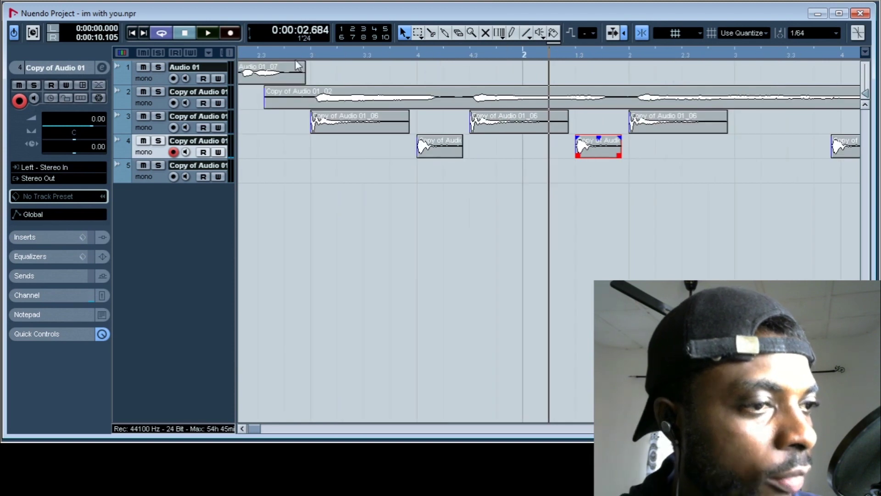
Play through bars 1 and 2 to check the timing of the fourth-track hits against the other tracks.
{"action": "left_click", "coordinate": [271, 58]}
{"action": "key", "text": "g"}
{"action": "key", "text": "g"}
{"action": "key", "text": "g"}
{"action": "key", "text": "space"}
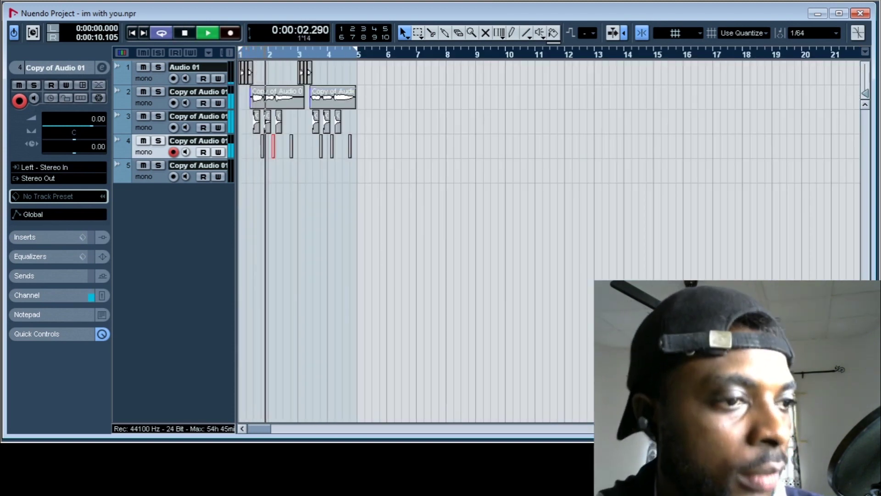
{"action": "key", "text": "h"}
{"action": "key", "text": "h"}
{"action": "key", "text": "h"}
{"action": "key", "text": "h"}
{"action": "key", "text": "h"}
{"action": "key", "text": "g"}
{"action": "key", "text": "g"}
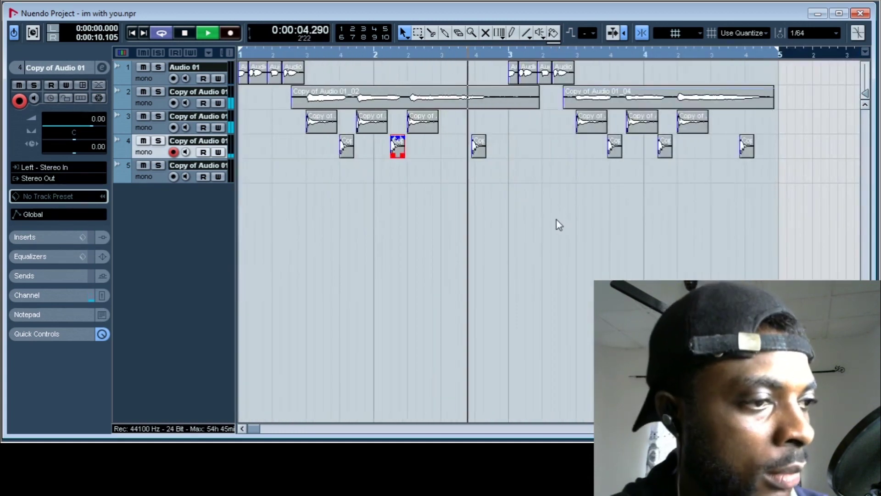
{"action": "key", "text": "space"}
Move the fourth track's third hit to beat 4 of bar 2.
{"action": "left_click", "coordinate": [458, 54]}
{"action": "key", "text": "h"}
{"action": "key", "text": "h"}
{"action": "key", "text": "h"}
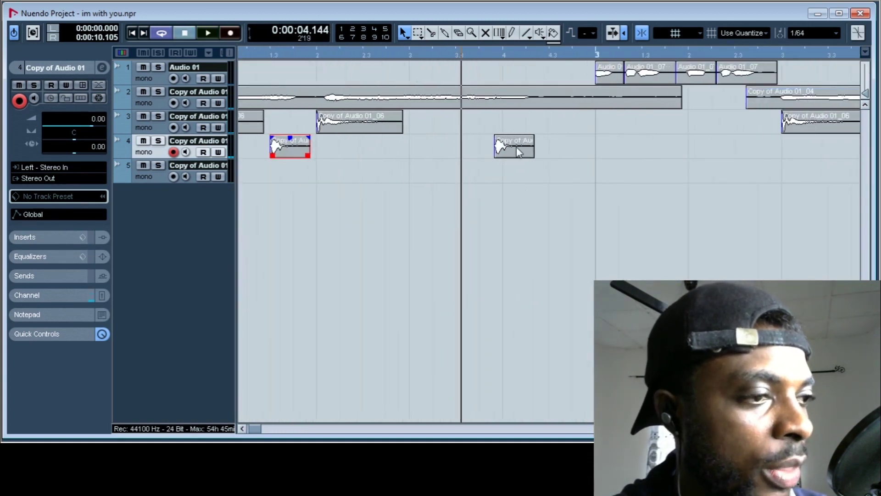
{"action": "left_click_drag", "start_coordinate": [521, 148], "coordinate": [530, 149]}
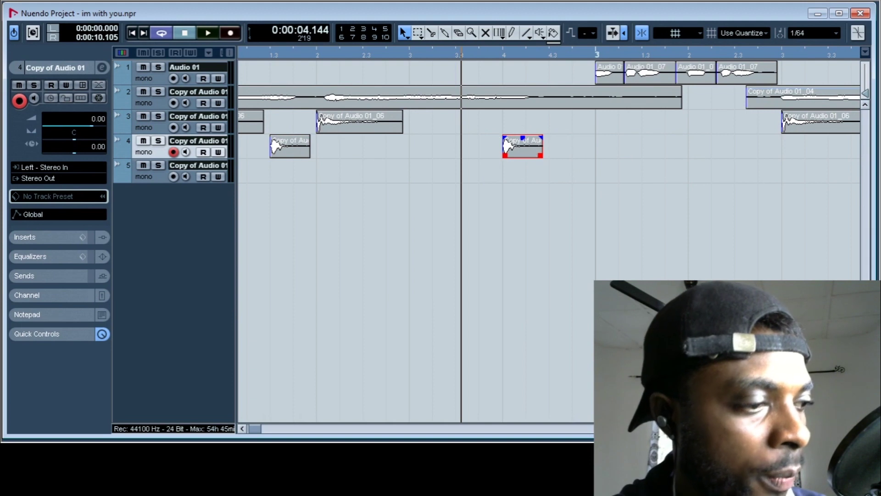
Delete the fourth track's three old hits in bars 3 and 4.
{"action": "key", "text": "g"}
{"action": "key", "text": "g"}
{"action": "key", "text": "g"}
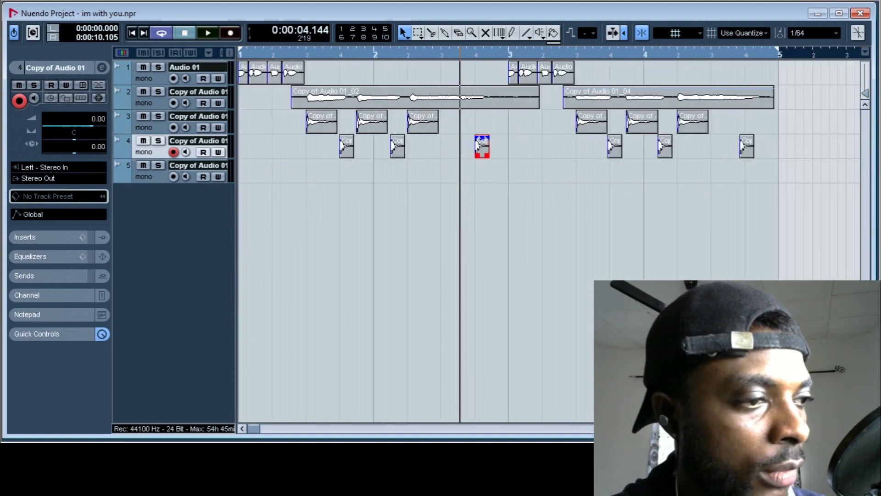
{"action": "left_click_drag", "start_coordinate": [798, 285], "coordinate": [557, 154]}
{"action": "key", "text": "Delete"}
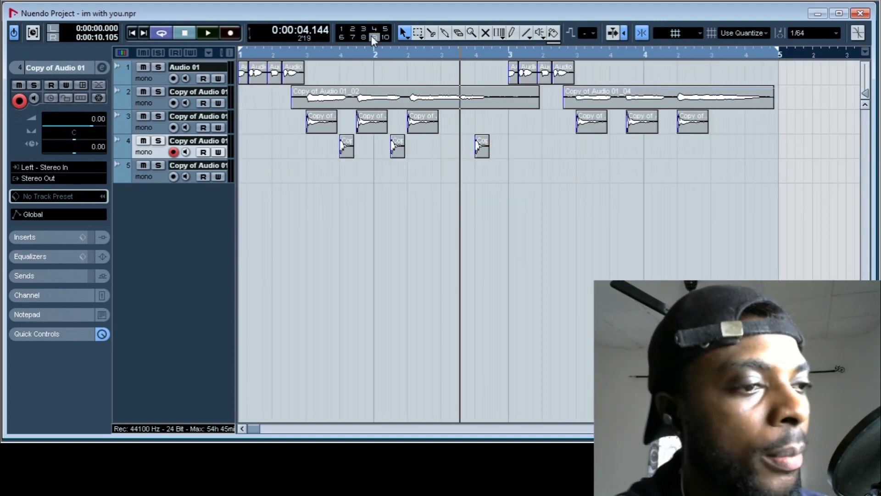
Play from bar 1 into bar 3 to check the timing of the fourth track's three aligned hits.
{"action": "left_click_drag", "start_coordinate": [335, 55], "coordinate": [689, 152]}
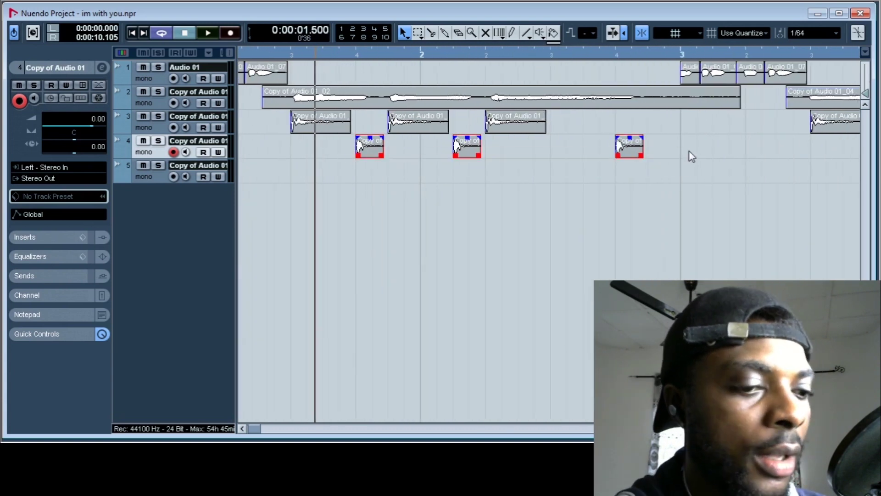
{"action": "key", "text": "space"}
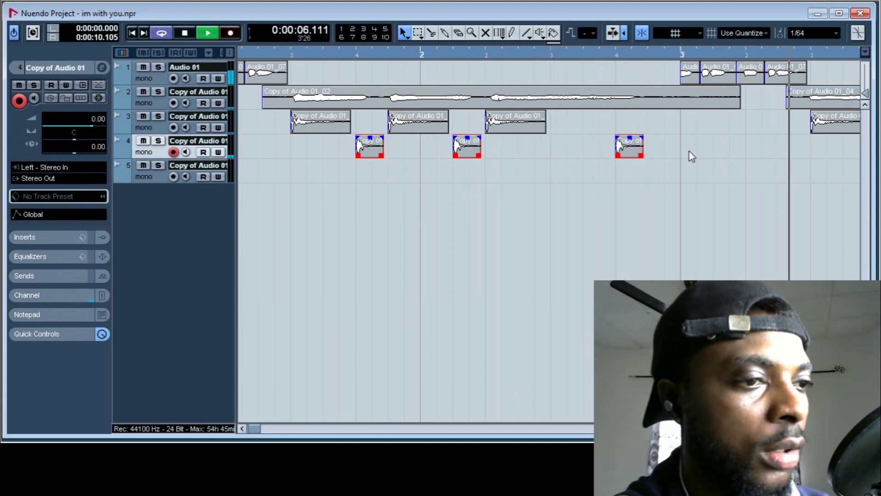
{"action": "left_click", "coordinate": [689, 151]}
{"action": "key", "text": "space"}
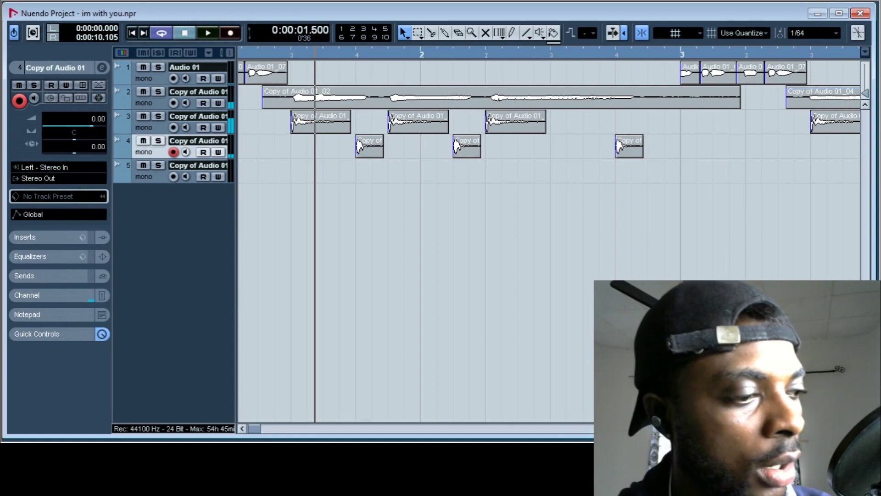
Repeat the fourth track's three aligned hits from beat 4 of bar 3 through bar 4 and play the loop from the start.
{"action": "scroll", "coordinate": [515, 192], "scroll_direction": "right", "scroll_amount": 10}
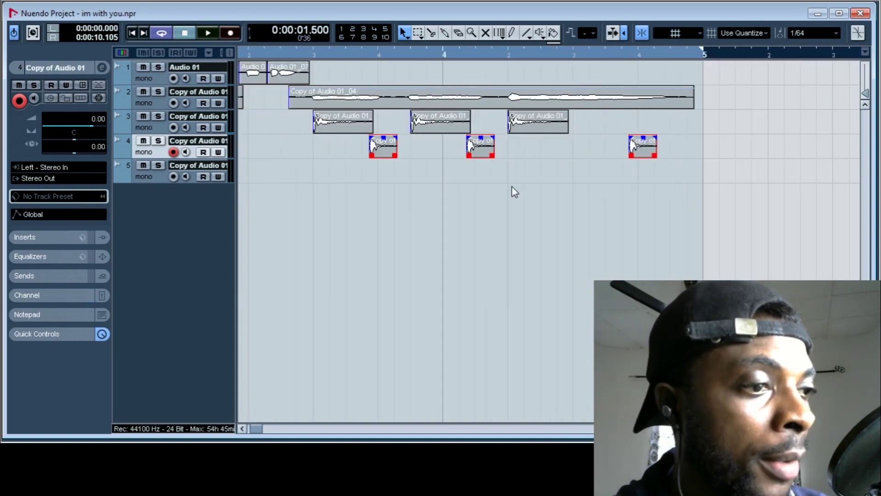
{"action": "left_click_drag", "start_coordinate": [702, 239], "coordinate": [396, 150]}
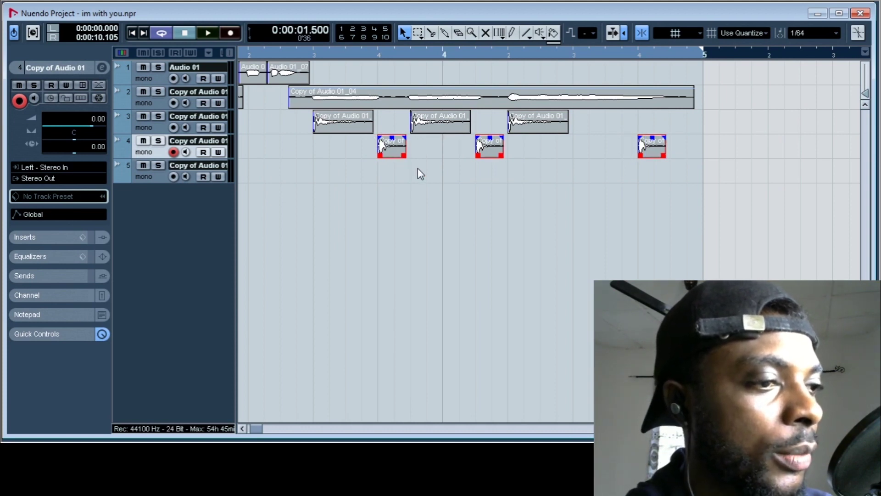
{"action": "key", "text": "space"}
{"action": "key", "text": "Home"}
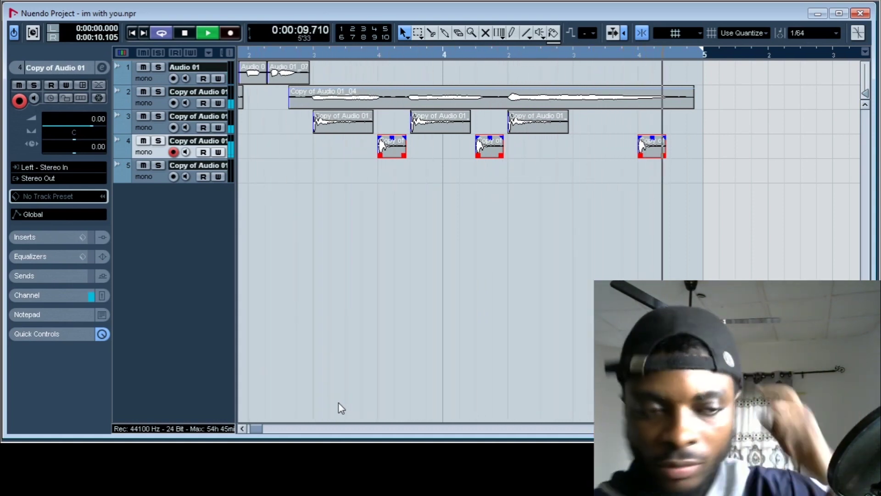
{"action": "key", "text": "space"}
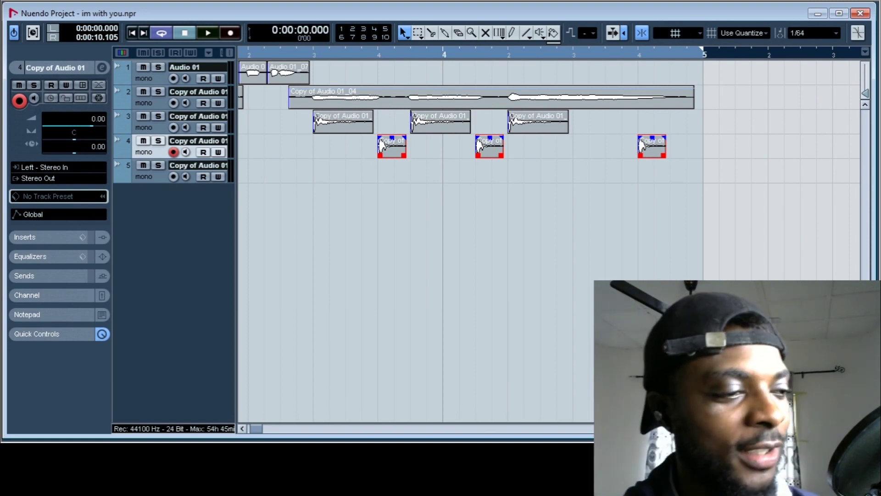
Add a group track below the five audio tracks.
{"action": "key", "text": "g"}
{"action": "key", "text": "g"}
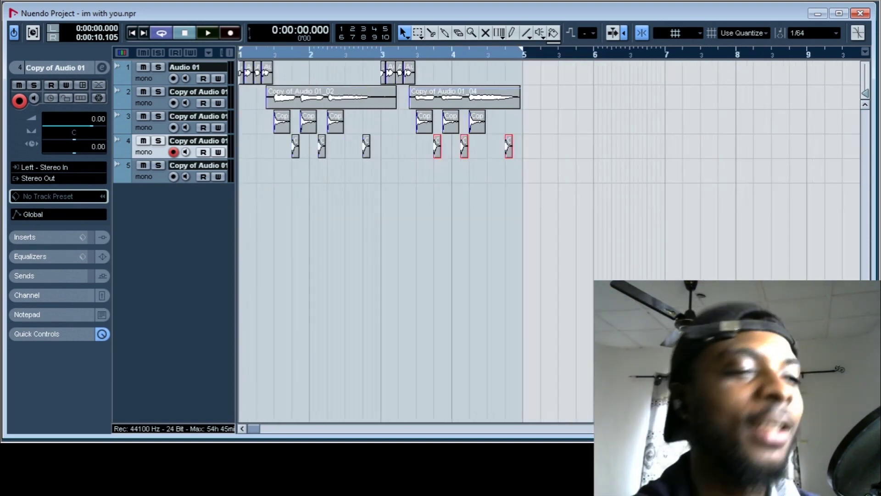
{"action": "key", "text": "g"}
{"action": "key", "text": "h"}
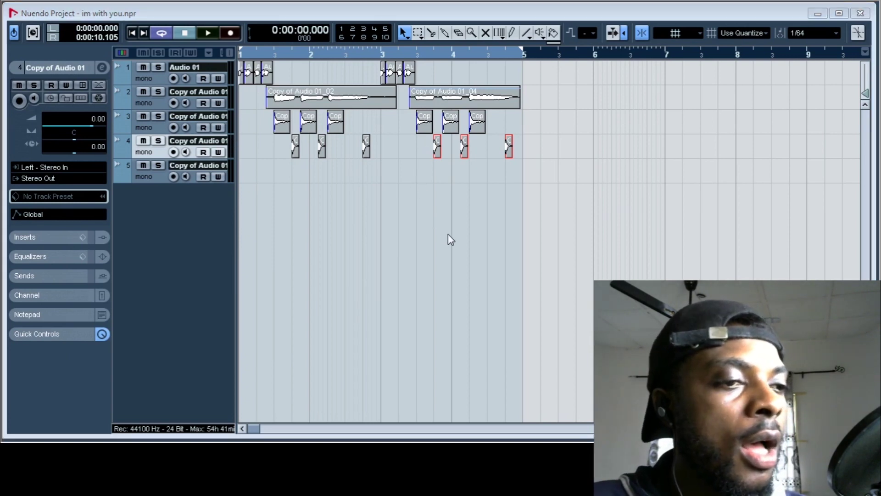
{"action": "left_click", "coordinate": [153, 79]}
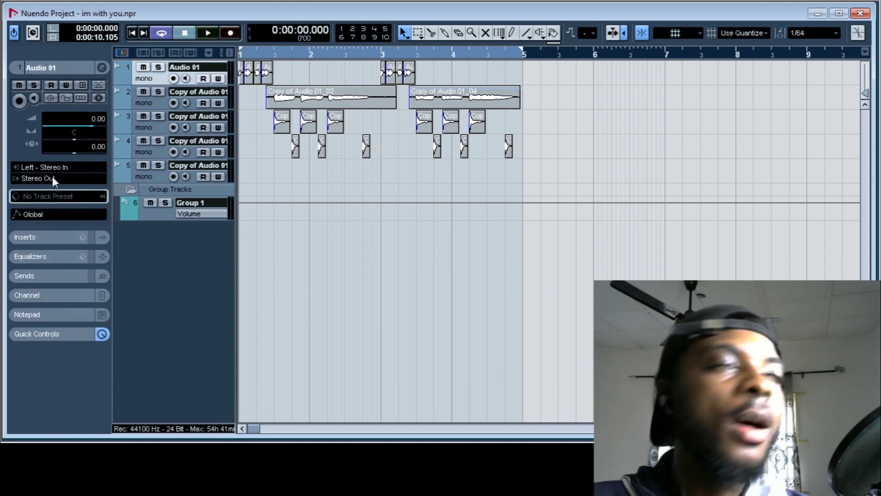
{"action": "left_click", "coordinate": [153, 213]}
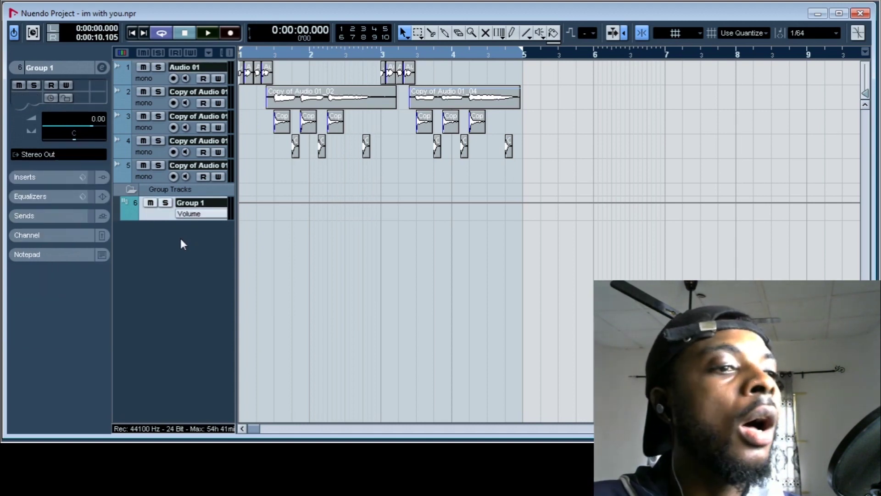
Route the outputs of the audio tracks to Group 1, one track at a time.
{"action": "left_click", "coordinate": [147, 79]}
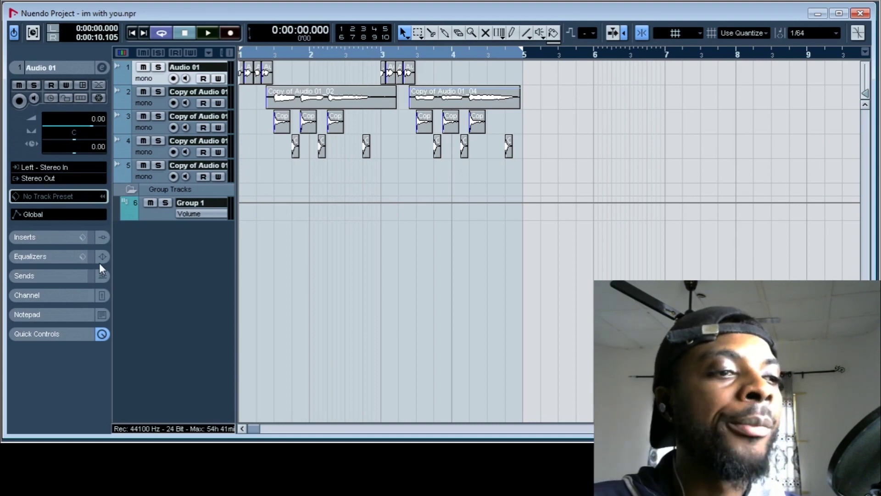
{"action": "left_click", "coordinate": [147, 103]}
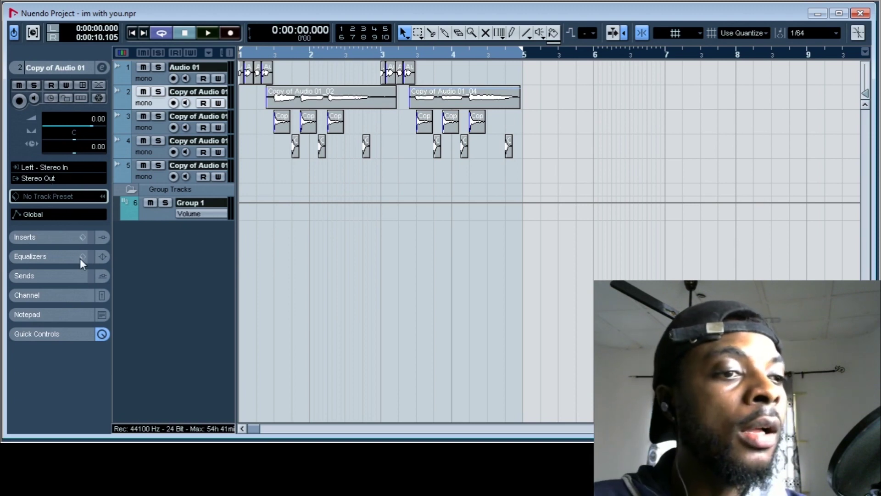
{"action": "left_click", "coordinate": [162, 127]}
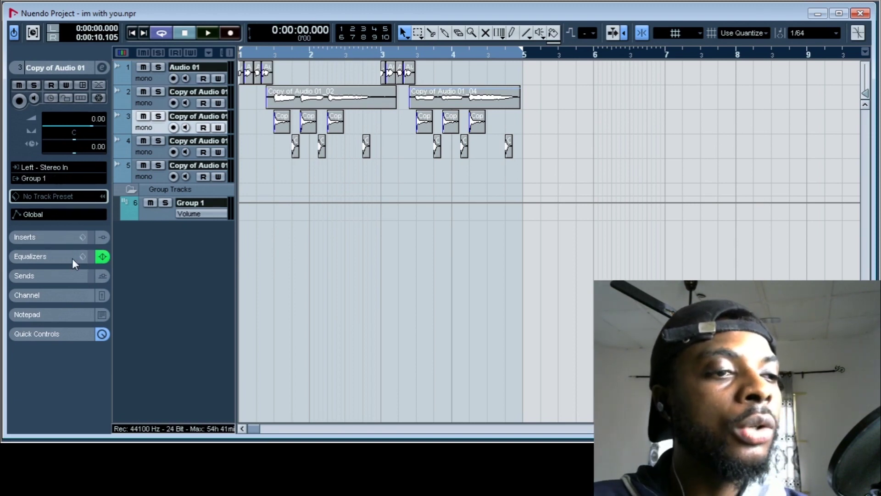
{"action": "left_click", "coordinate": [149, 154]}
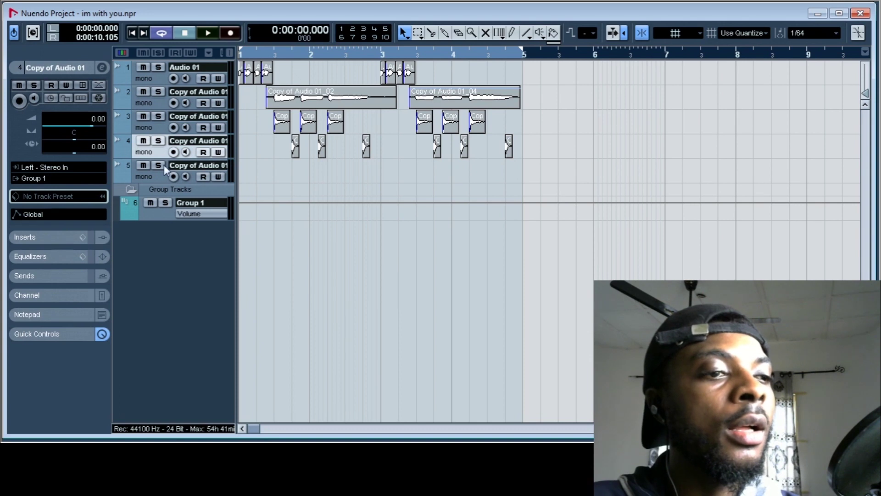
{"action": "left_click", "coordinate": [149, 175]}
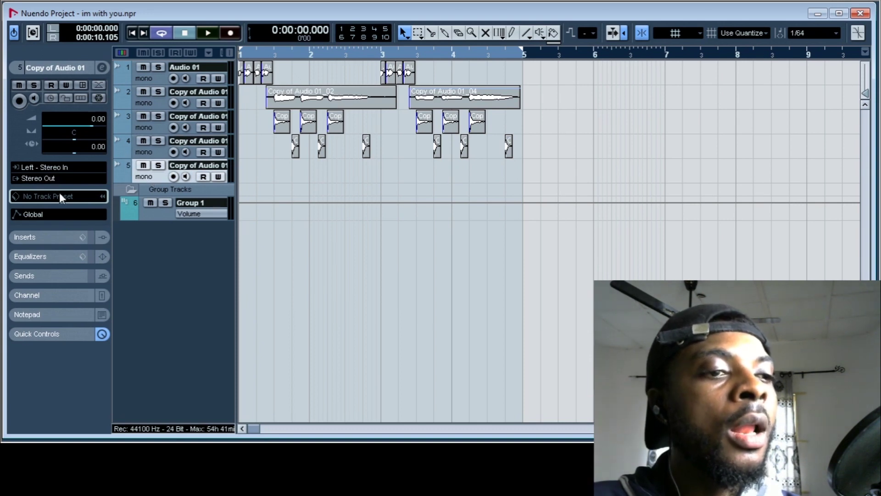
Boost Group 1's highs with a High Shelf II on EQ band 4, 24.0 dB at 11974 Hz, while the loop plays.
{"action": "left_click", "coordinate": [158, 215]}
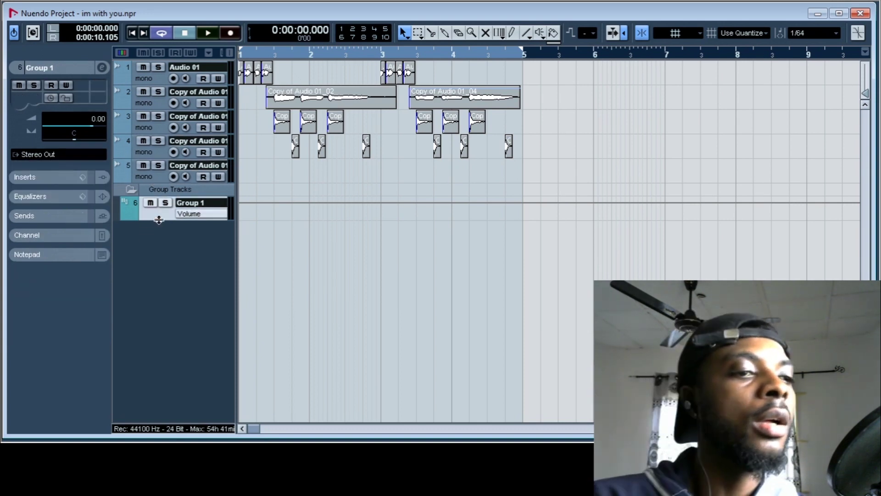
{"action": "left_click", "coordinate": [102, 67]}
{"action": "key", "text": "space"}
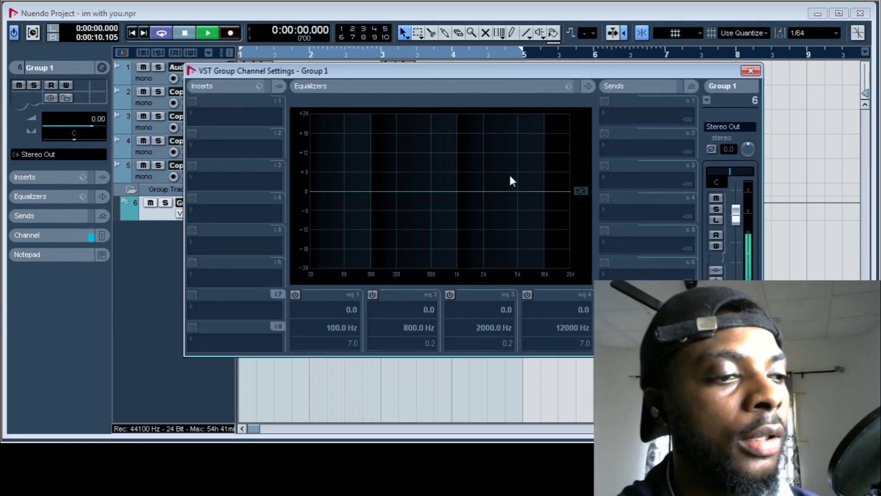
{"action": "left_click_drag", "start_coordinate": [568, 188], "coordinate": [551, 105]}
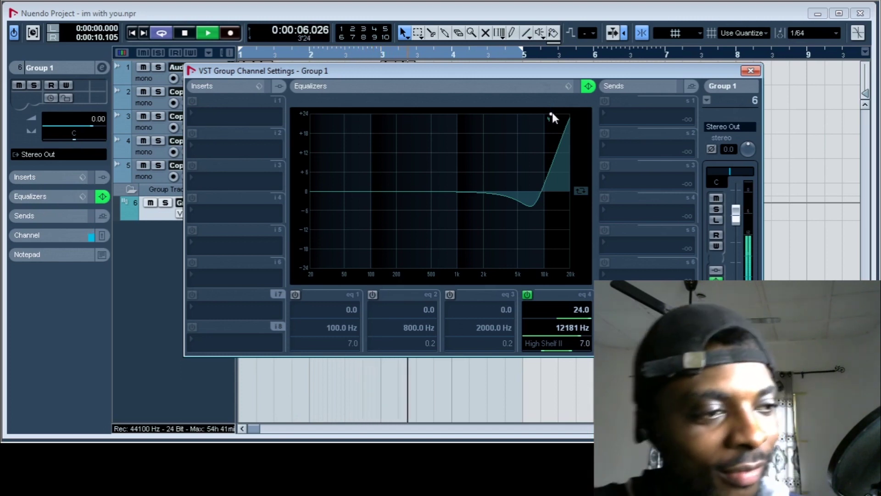
{"action": "left_click_drag", "start_coordinate": [552, 111], "coordinate": [549, 108]}
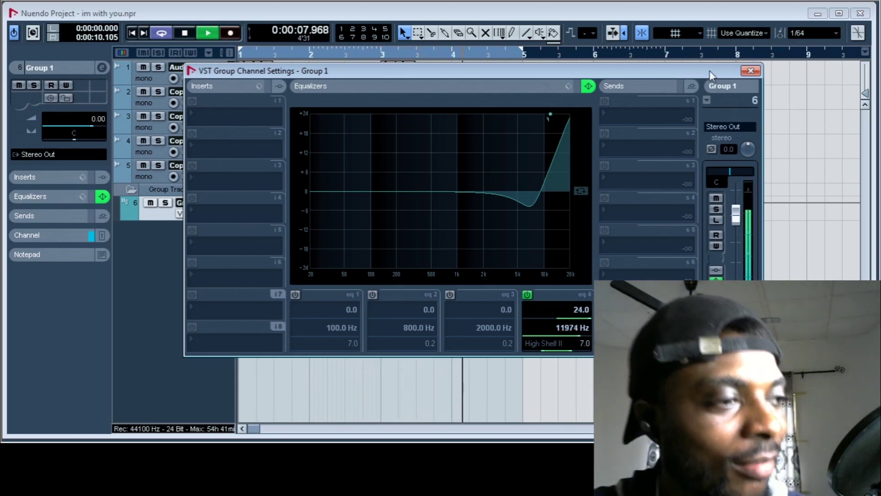
{"action": "left_click", "coordinate": [755, 71]}
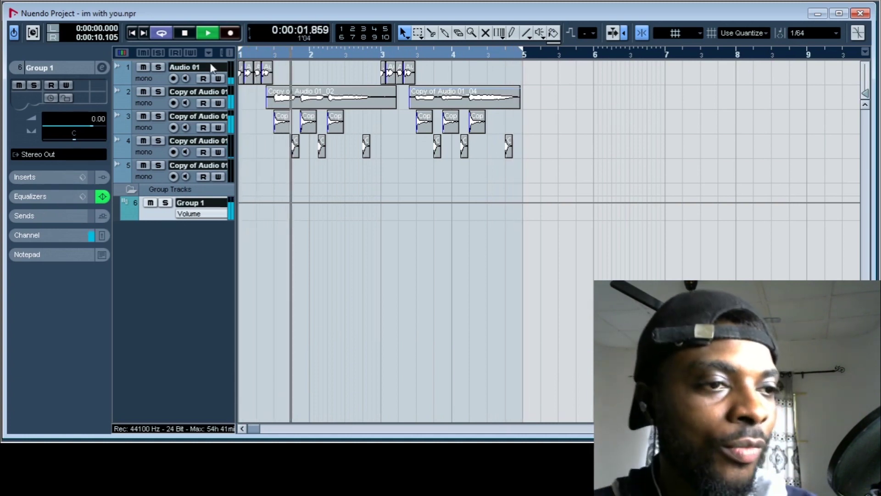
Insert Reverb A in Group 1's first insert slot and lower its wet mix to 44.
{"action": "left_click", "coordinate": [101, 68]}
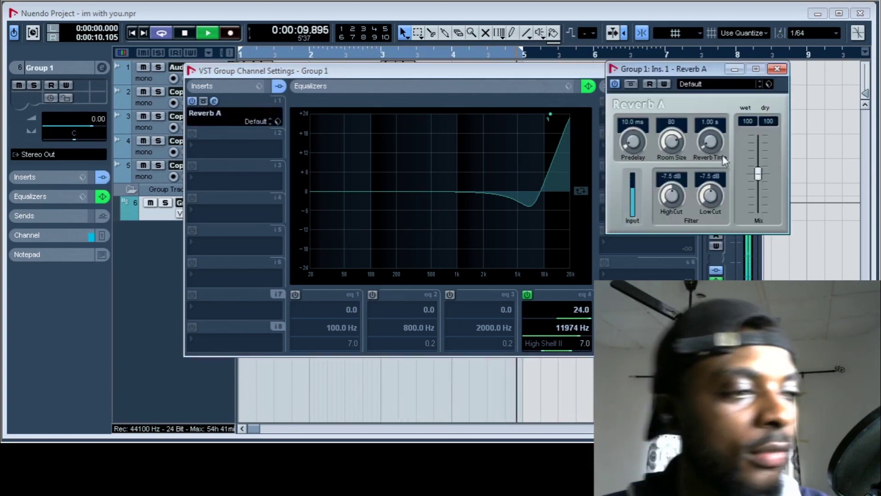
{"action": "left_click_drag", "start_coordinate": [758, 159], "coordinate": [759, 153]}
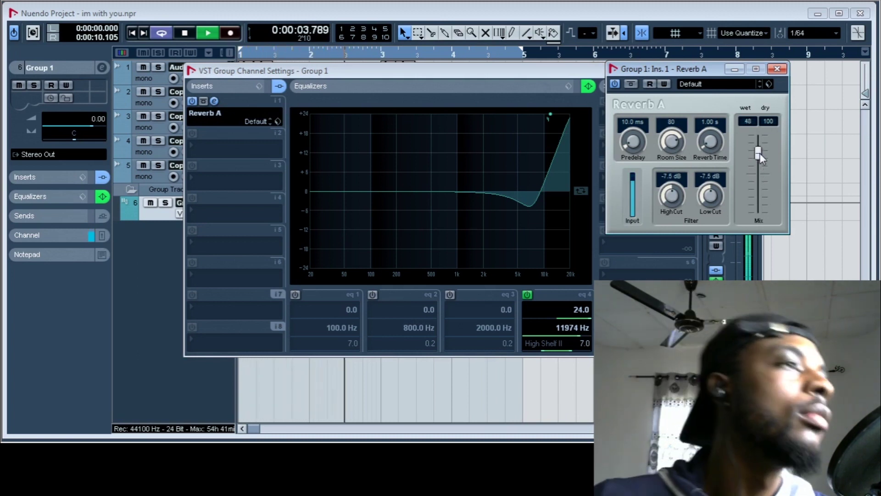
{"action": "left_click_drag", "start_coordinate": [759, 153], "coordinate": [759, 151]}
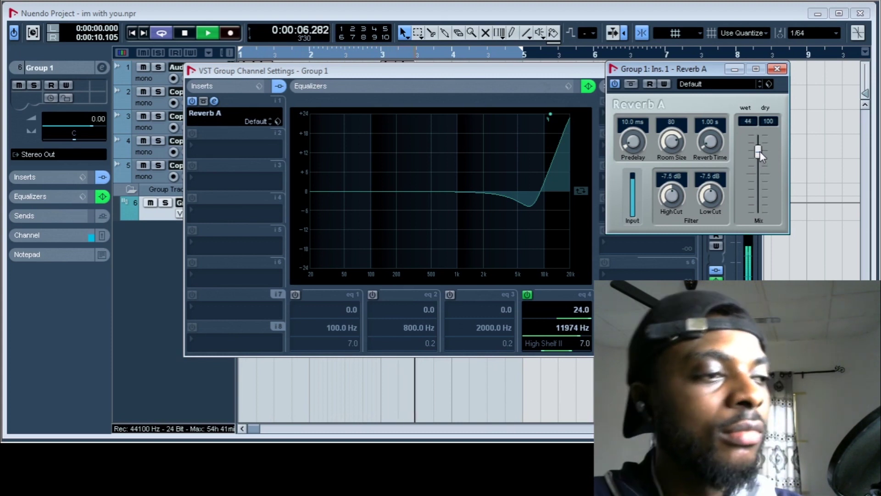
{"action": "left_click", "coordinate": [775, 70]}
{"action": "left_click", "coordinate": [751, 71]}
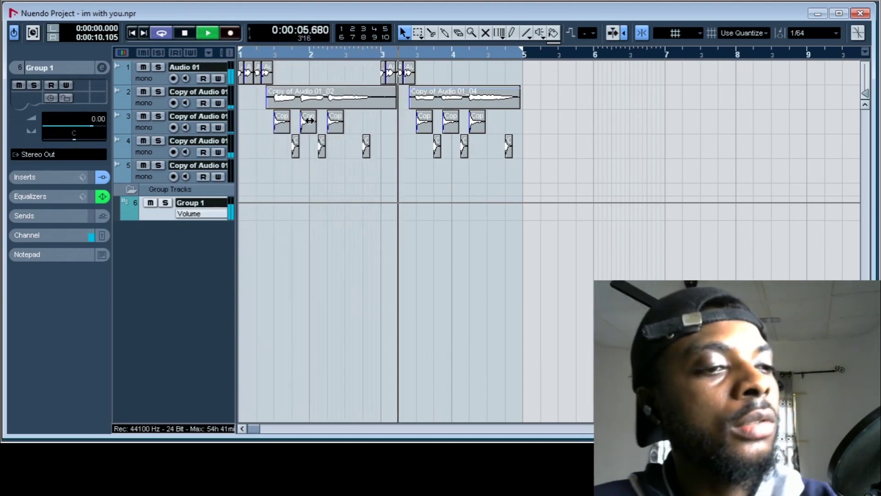
Collapse the Group Tracks folder and stop playback.
{"action": "left_click", "coordinate": [133, 185]}
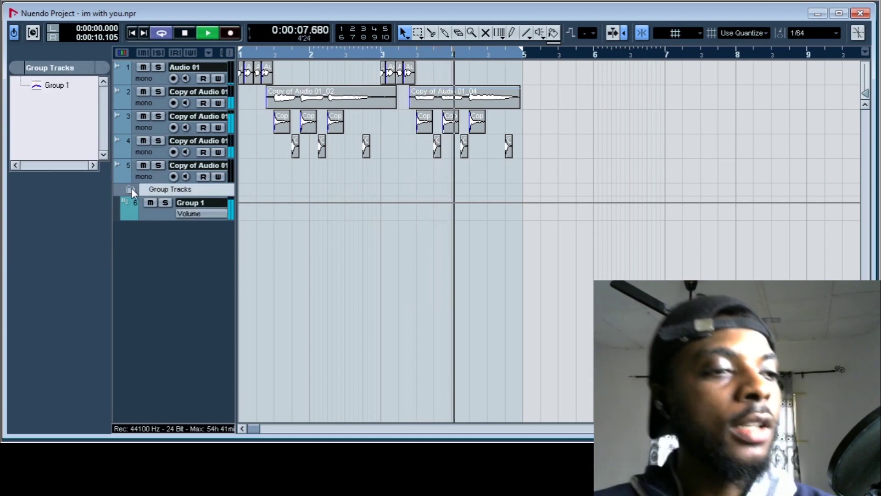
{"action": "left_click", "coordinate": [132, 189]}
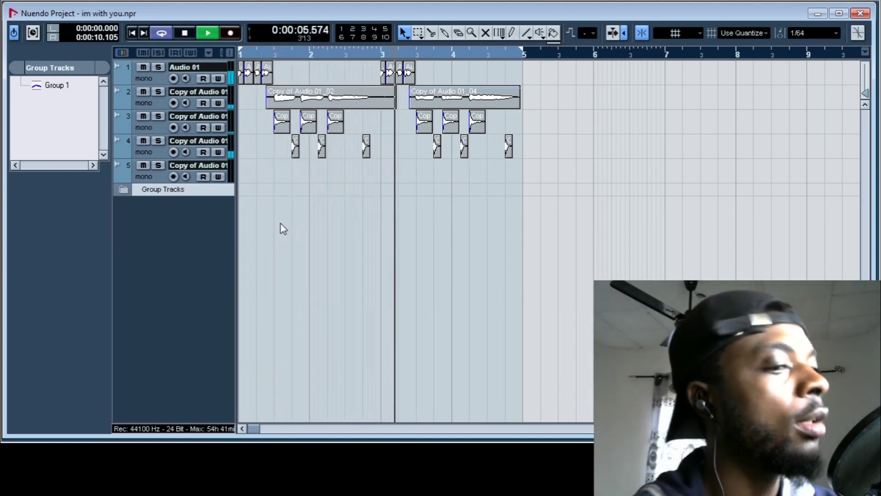
{"action": "key", "text": "space"}
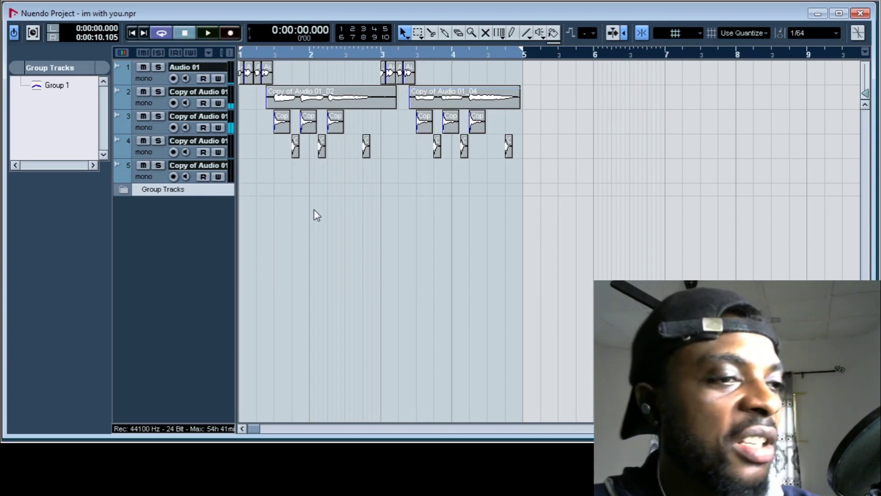
Solo the first and second tracks and play them together to compare their levels.
{"action": "left_click", "coordinate": [373, 96]}
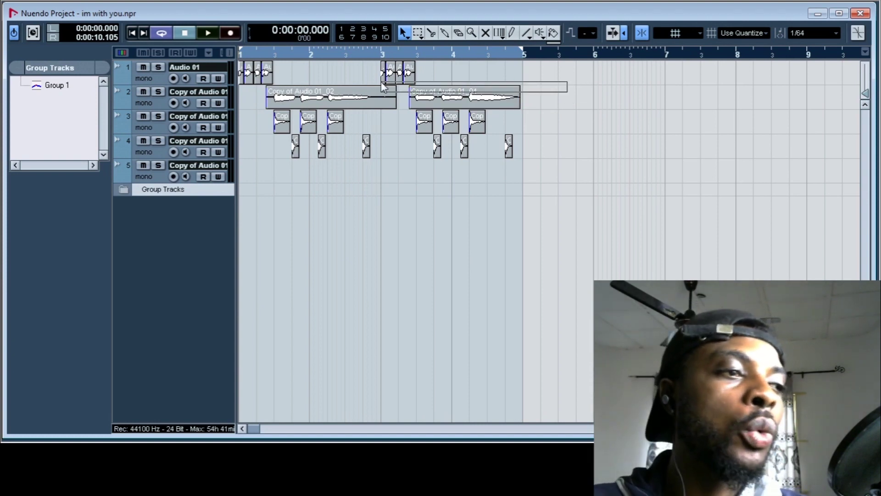
{"action": "left_click_drag", "start_coordinate": [285, 97], "coordinate": [286, 97]}
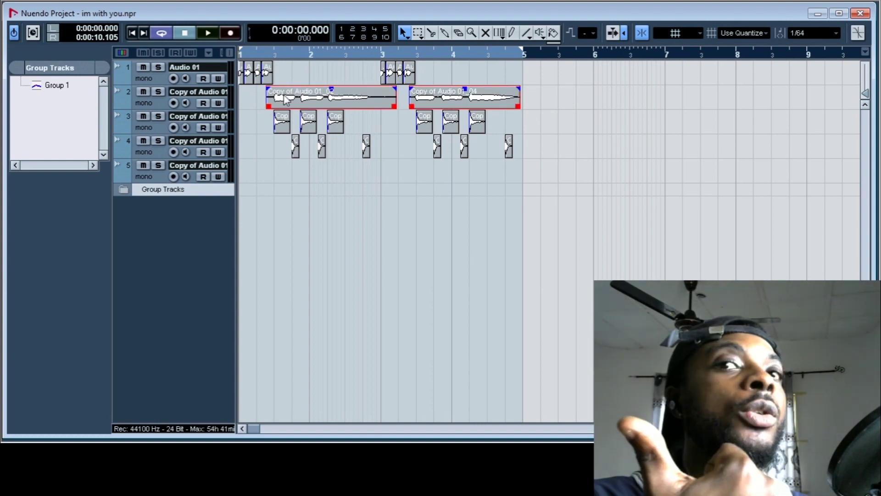
{"action": "left_click", "coordinate": [340, 407]}
{"action": "key", "text": "s"}
{"action": "key", "text": "space"}
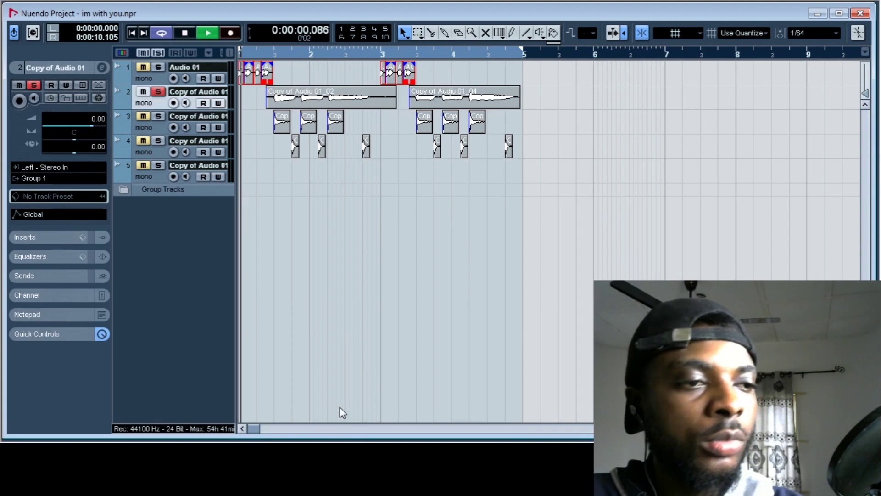
{"action": "key", "text": "space"}
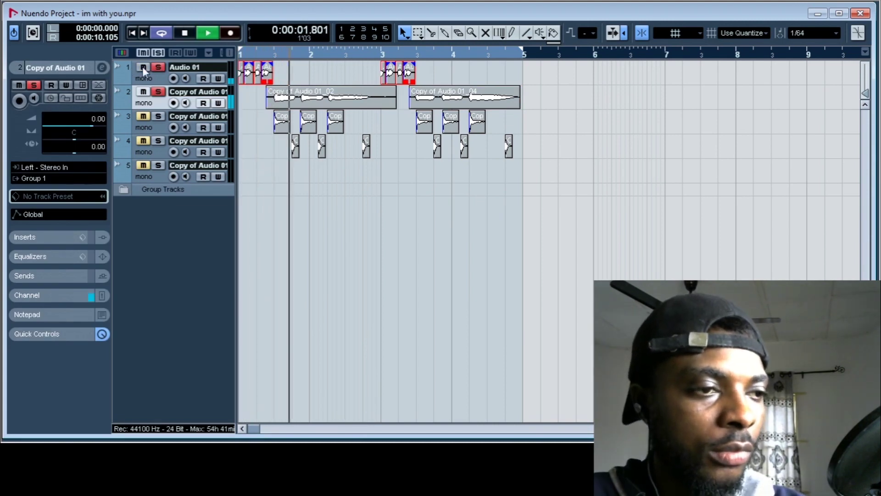
Slightly lower the volume of both clips on the second track while the loop plays.
{"action": "left_click", "coordinate": [541, 98]}
{"action": "left_click", "coordinate": [314, 102]}
{"action": "left_click_drag", "start_coordinate": [330, 88], "coordinate": [330, 90]}
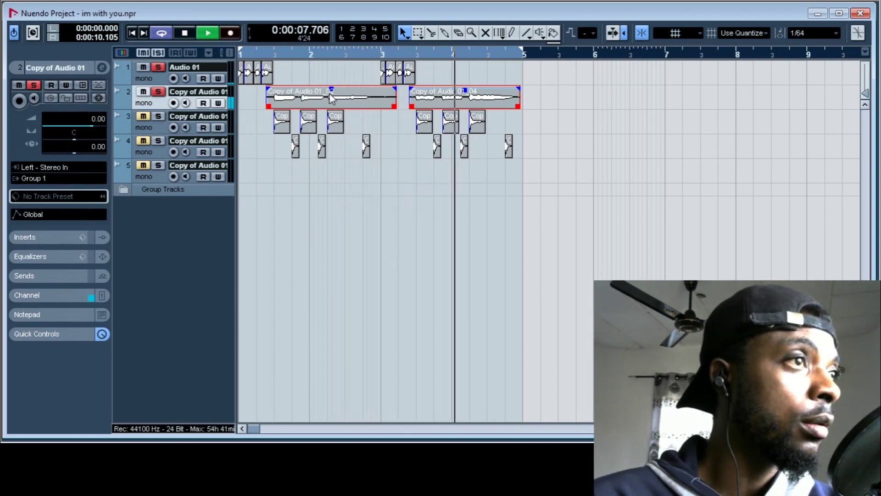
Duplicate the second track and record a new take over the loop on the copy.
{"action": "left_click", "coordinate": [255, 156]}
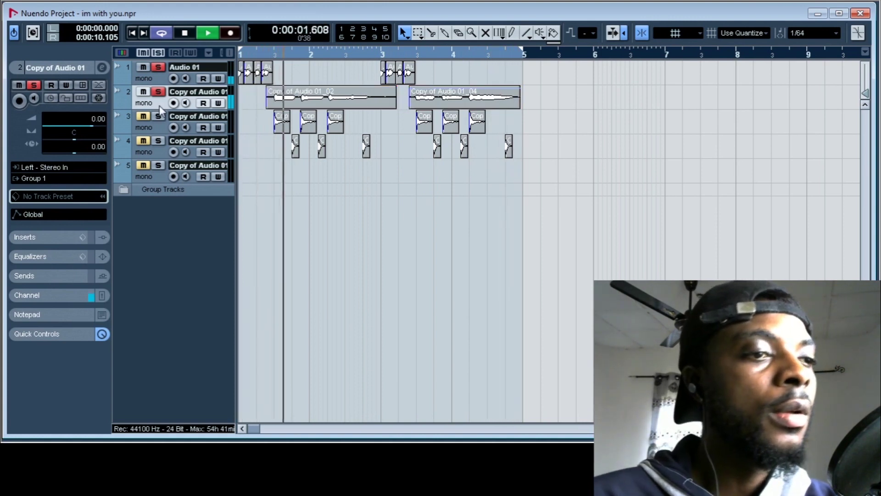
{"action": "key", "text": "ctrl+shift+d"}
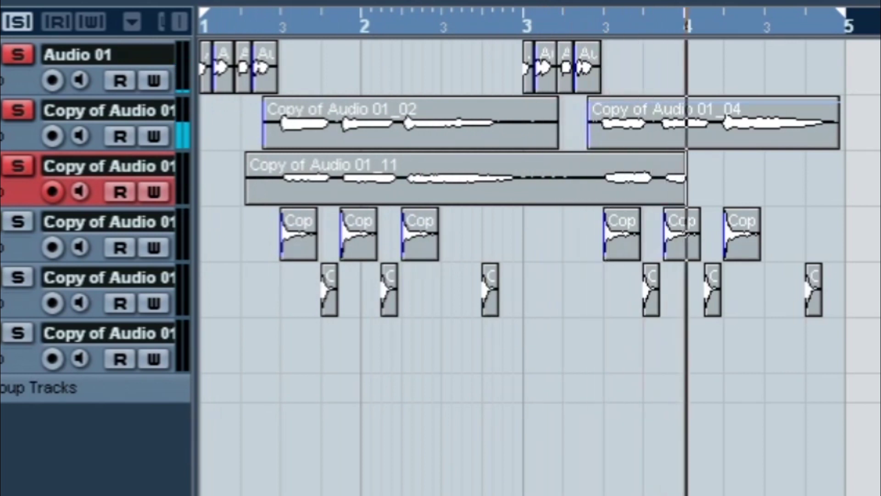
{"action": "key", "text": "space"}
{"action": "key", "text": "space"}
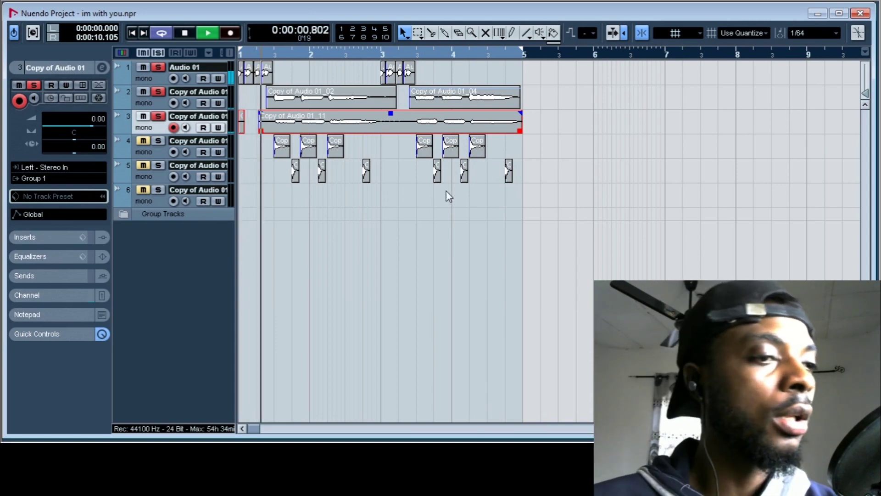
Delete the stray fragment at the start of the third track, keeping the long take, and stop playback.
{"action": "left_click", "coordinate": [231, 130]}
{"action": "left_click", "coordinate": [294, 115]}
{"action": "key", "text": "space"}
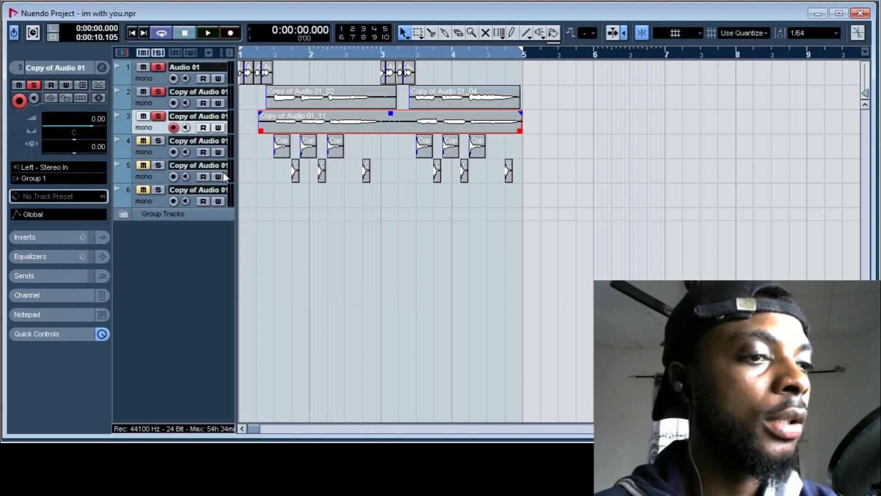
Duplicate the third track as an empty track by deleting its copied clip, and turn off all solos.
{"action": "key", "text": "ctrl+shift+d"}
{"action": "key", "text": "space"}
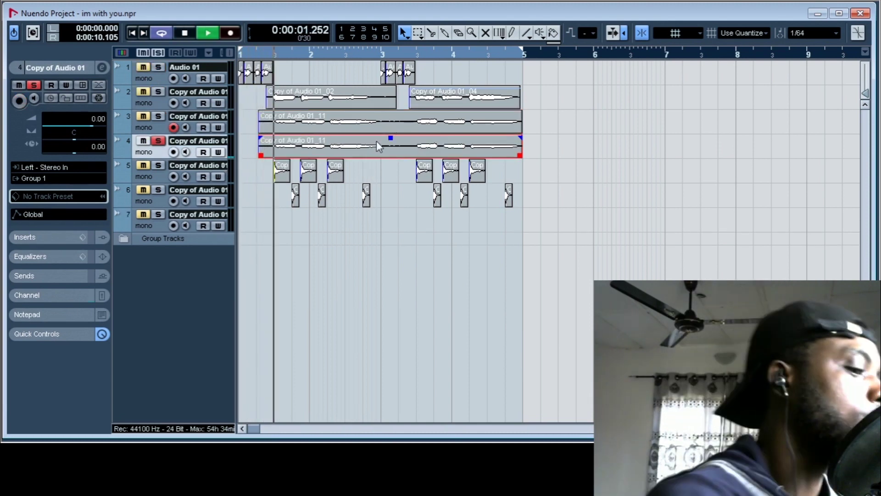
{"action": "key", "text": "Delete"}
{"action": "left_click", "coordinate": [157, 55]}
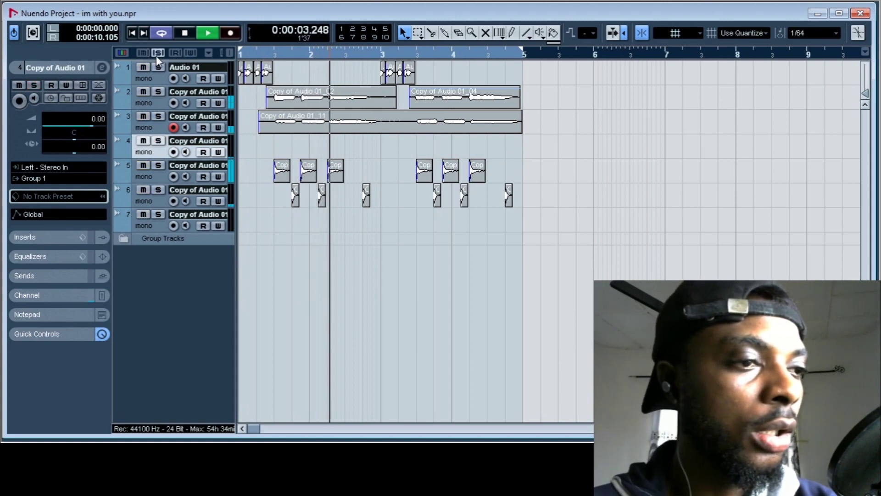
Trim the end of the third track's take back to about bar 3.5.
{"action": "left_click", "coordinate": [431, 125]}
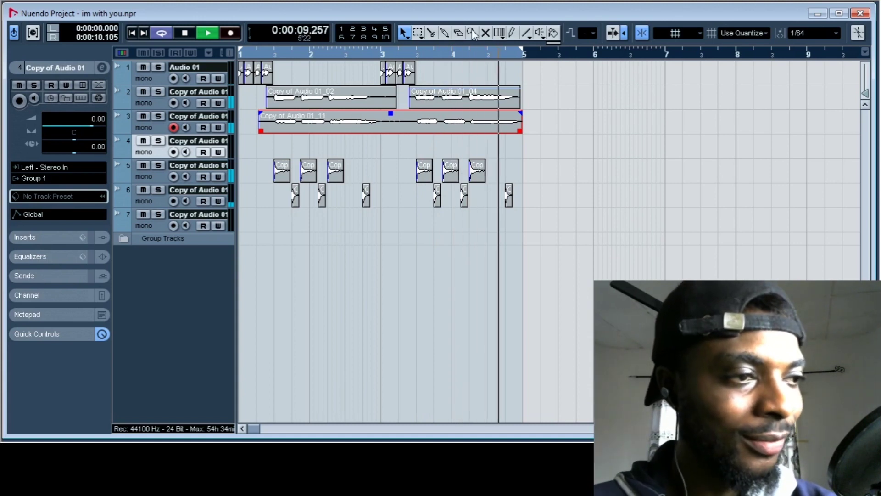
{"action": "key", "text": "h"}
{"action": "key", "text": "h"}
{"action": "left_click_drag", "start_coordinate": [522, 123], "coordinate": [514, 123]}
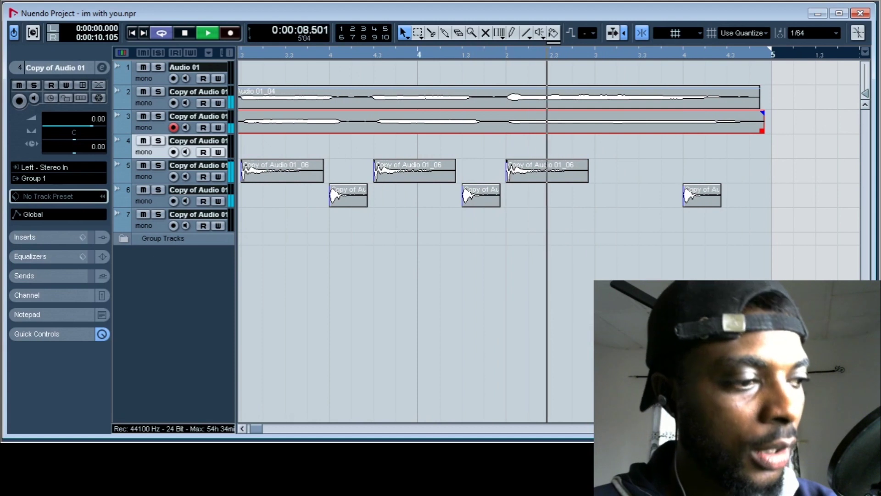
{"action": "key", "text": "space"}
{"action": "key", "text": "g"}
{"action": "key", "text": "g"}
{"action": "key", "text": "g"}
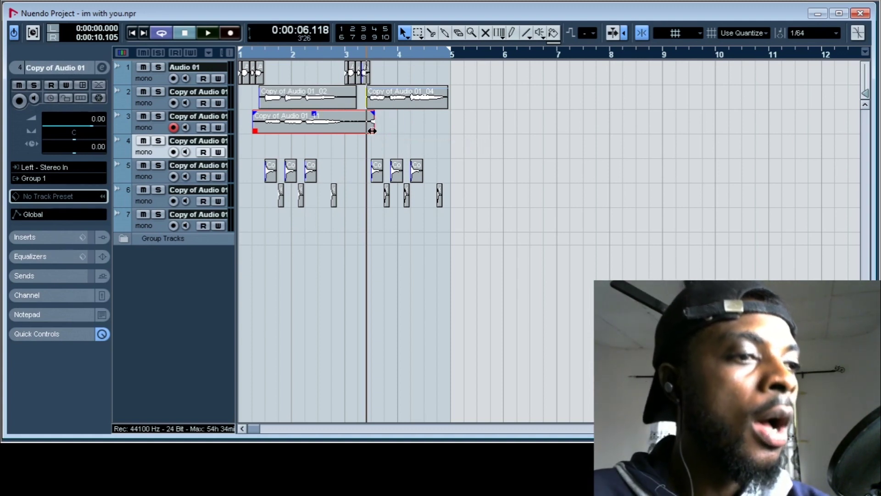
Record a replacement take for the second half of the third track up to bar 5, undoing unusable attempts and repeating.
{"action": "left_click", "coordinate": [334, 54]}
{"action": "key", "text": "space"}
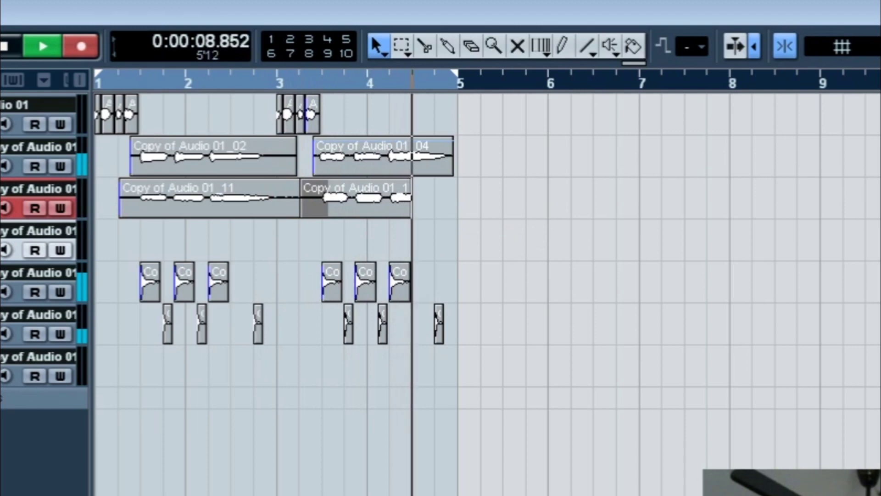
{"action": "key", "text": "space"}
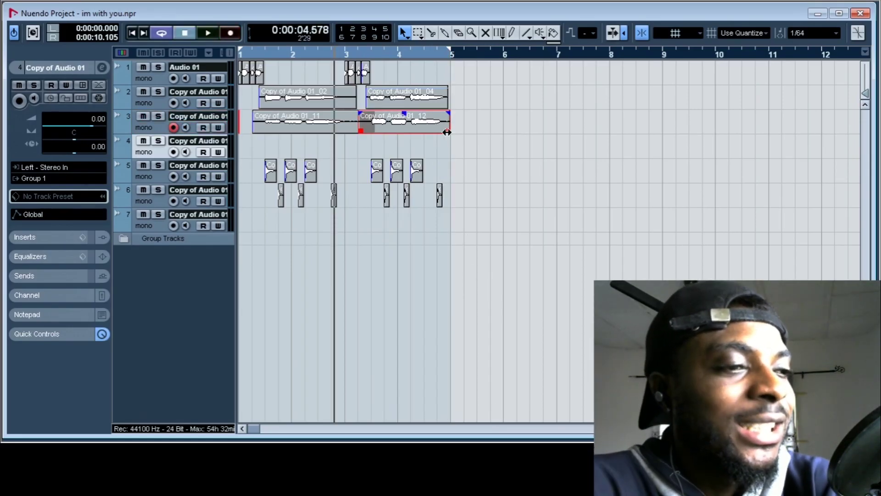
{"action": "key", "text": "ctrl+z"}
{"action": "key", "text": "space"}
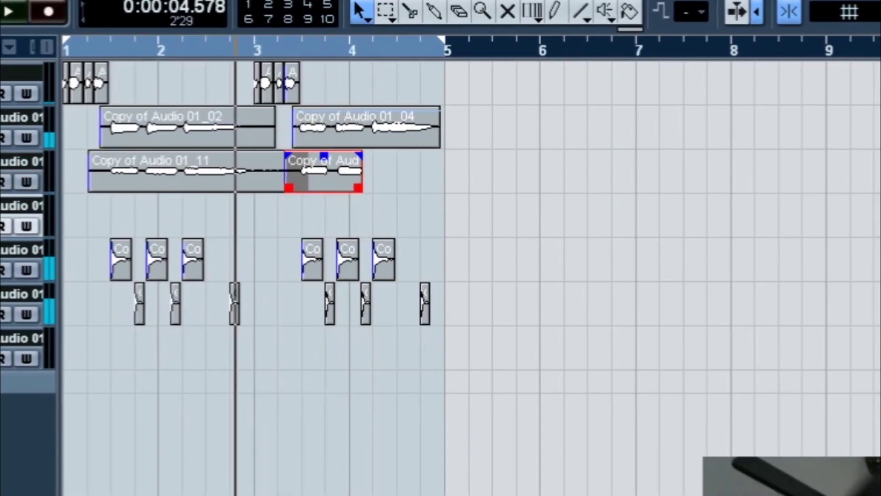
{"action": "key", "text": "ctrl+z"}
{"action": "key", "text": "space"}
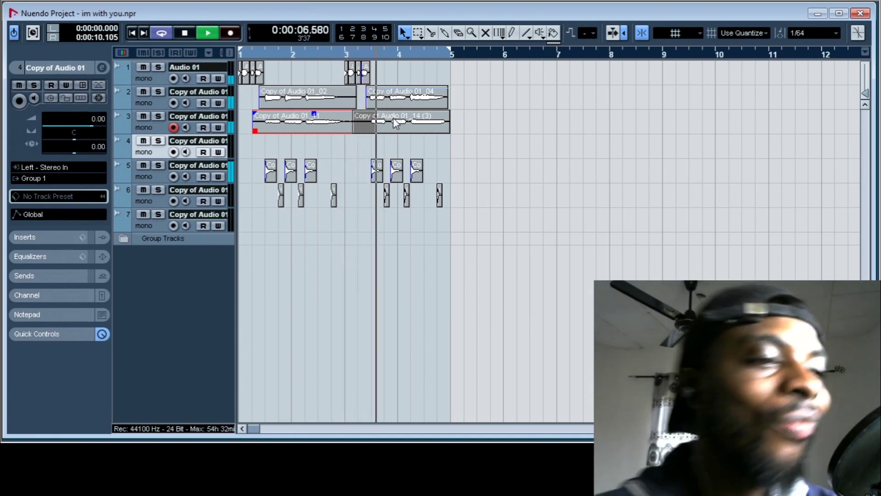
Trim the start of the third track's second clip to about 3.2.2 while the loop plays.
{"action": "left_click", "coordinate": [353, 130]}
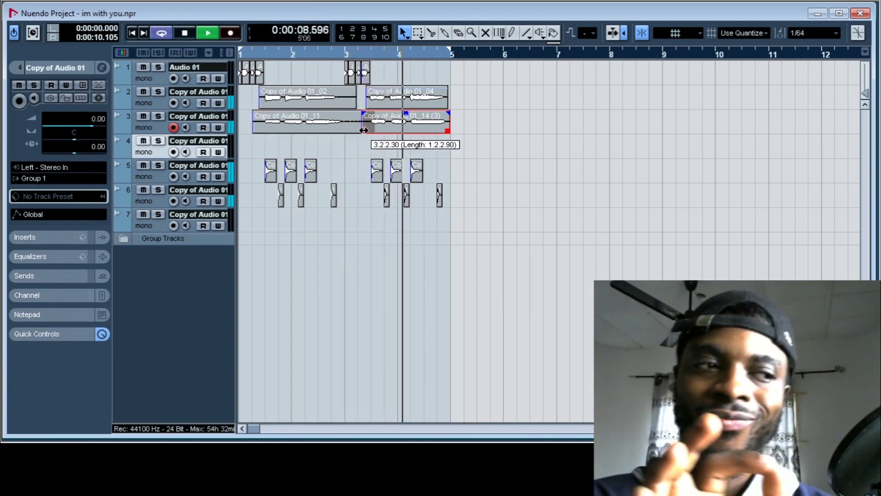
{"action": "left_click_drag", "start_coordinate": [363, 130], "coordinate": [364, 130]}
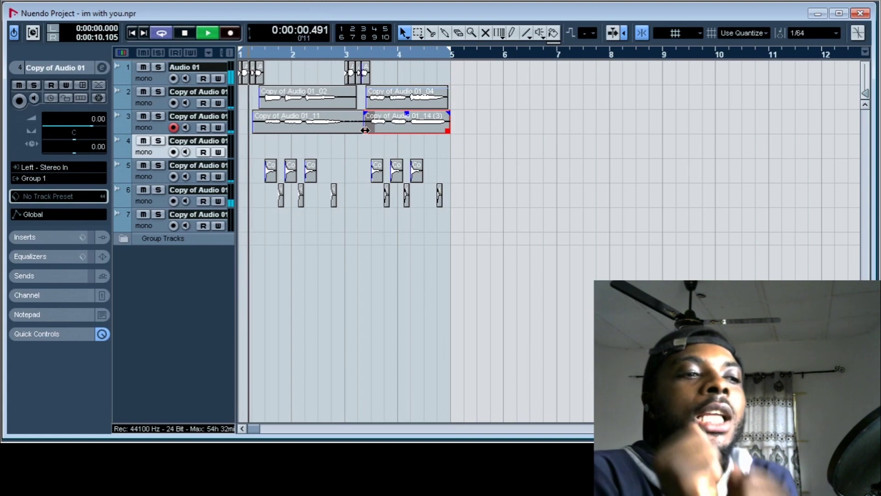
{"action": "left_click", "coordinate": [326, 124]}
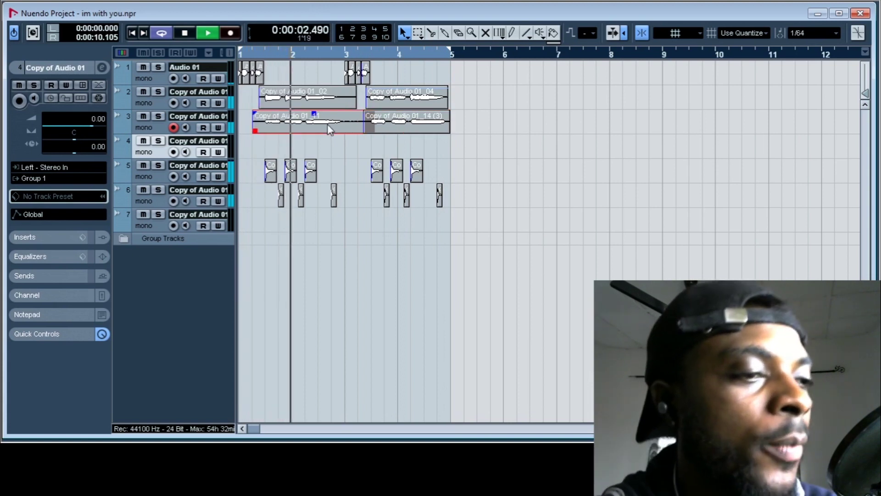
{"action": "left_click_drag", "start_coordinate": [315, 115], "coordinate": [315, 114]}
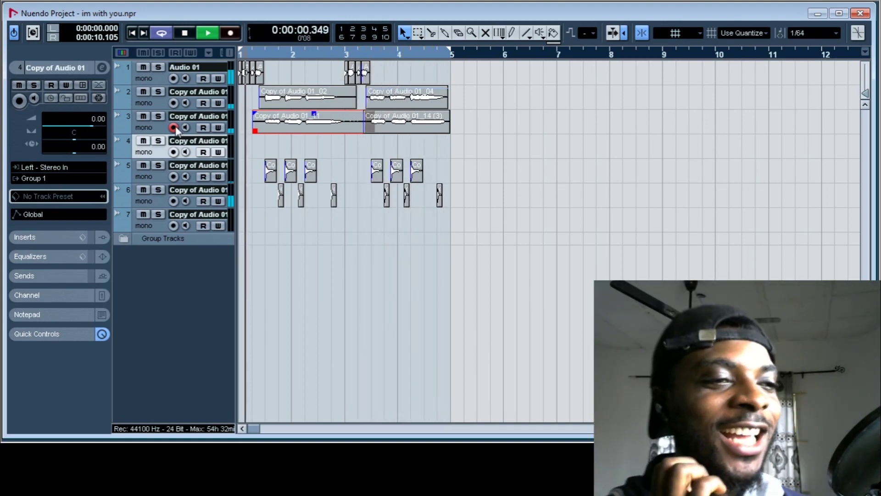
Arm the empty fourth track and record another layer over the loop up to bar 5.
{"action": "left_click", "coordinate": [174, 152]}
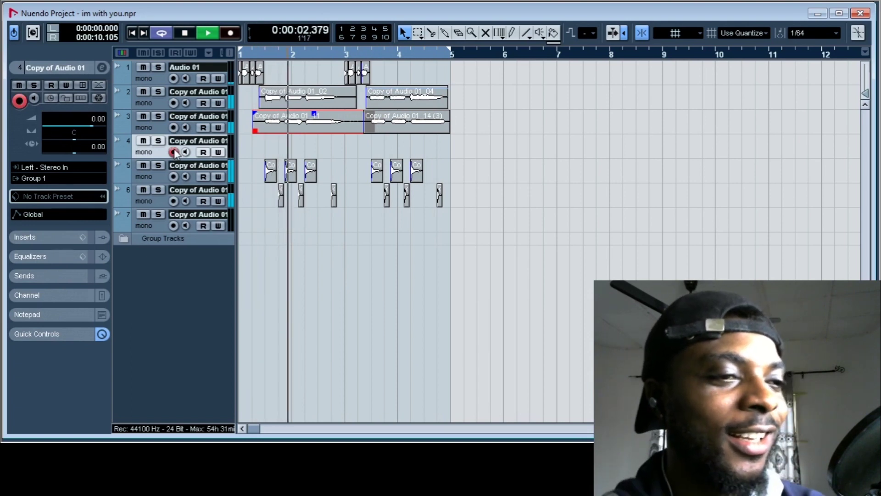
{"action": "key", "text": "space"}
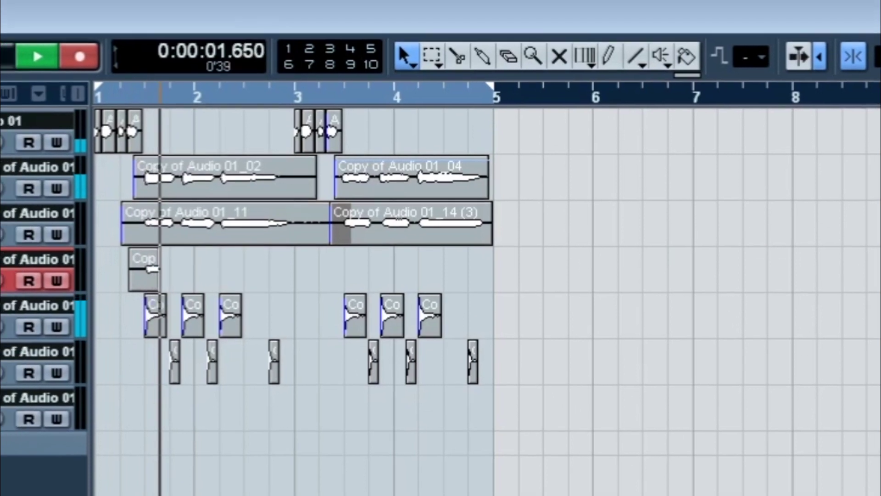
{"action": "key", "text": "space"}
{"action": "key", "text": "space"}
{"action": "key", "text": "KP_Multiply"}
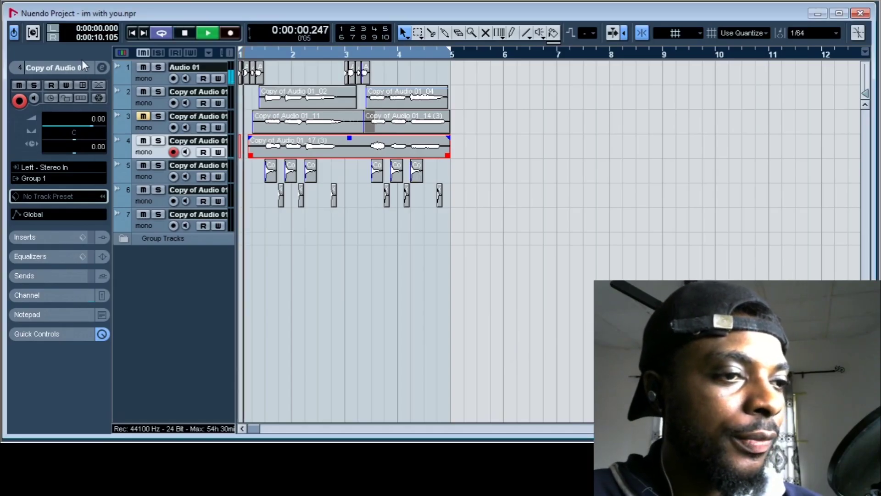
Unmute the third track and slightly lower the volume of the fourth track's clip.
{"action": "left_click", "coordinate": [143, 116]}
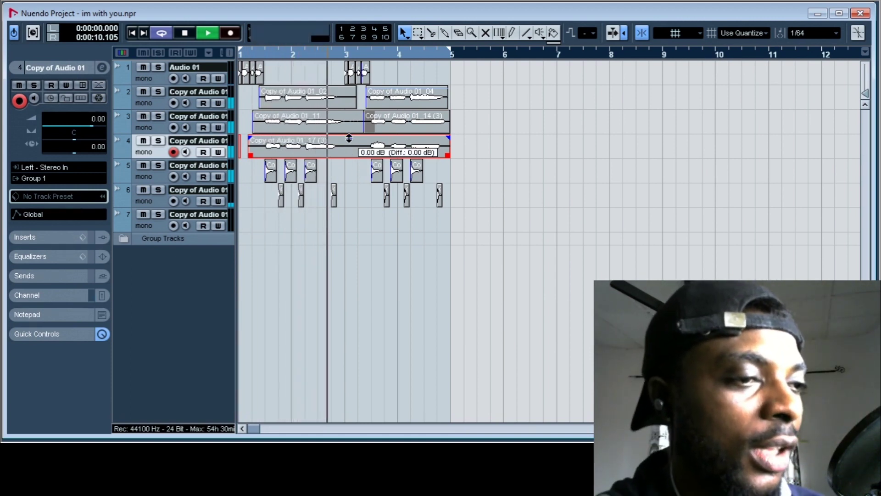
{"action": "key", "text": "space"}
Pan the third track hard left and the fourth hard right, and trim the starts of their first clips close to the second track's.
{"action": "left_click", "coordinate": [155, 133]}
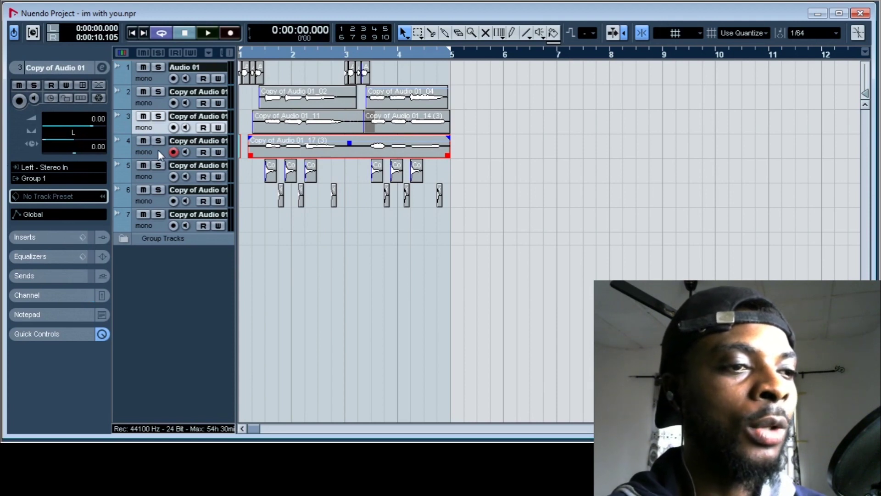
{"action": "left_click", "coordinate": [158, 151]}
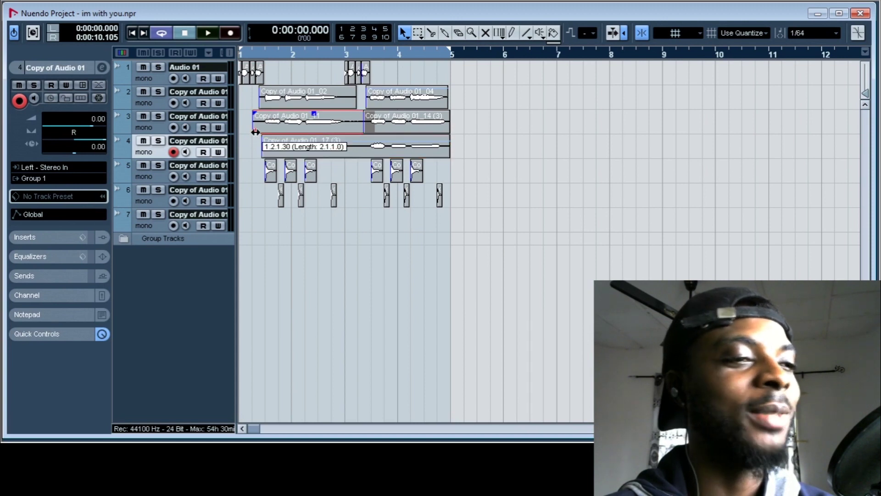
{"action": "key", "text": "space"}
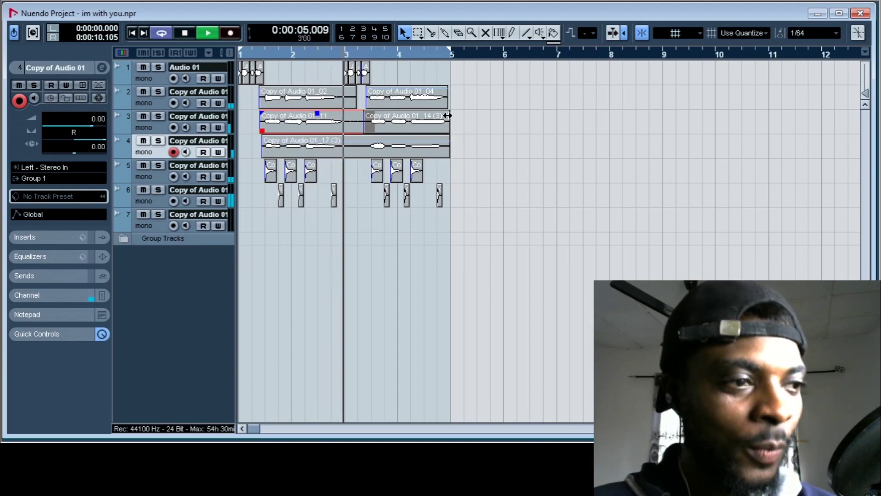
Play the loop to check the third and fourth tracks' clips, fine-tune the fourth clip's volume, and stop playback.
{"action": "left_click", "coordinate": [461, 123]}
{"action": "left_click_drag", "start_coordinate": [296, 148], "coordinate": [293, 150]}
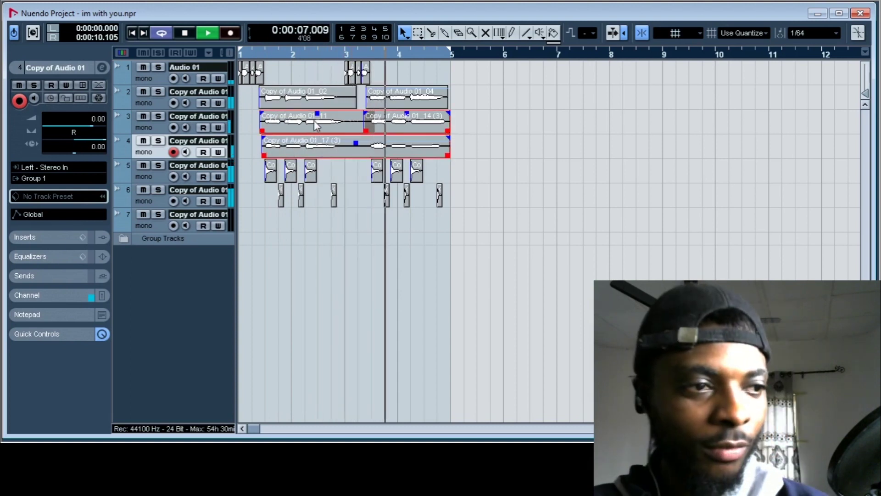
{"action": "key", "text": "space"}
{"action": "key", "text": "space"}
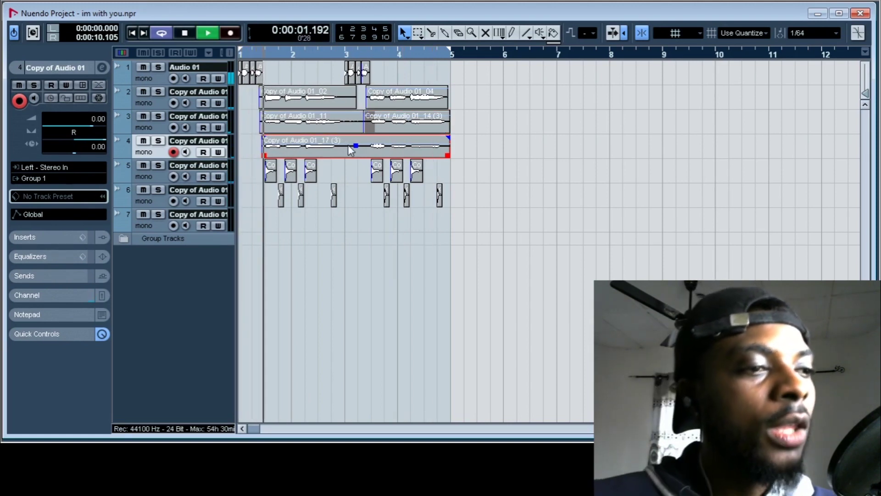
{"action": "left_click", "coordinate": [348, 144]}
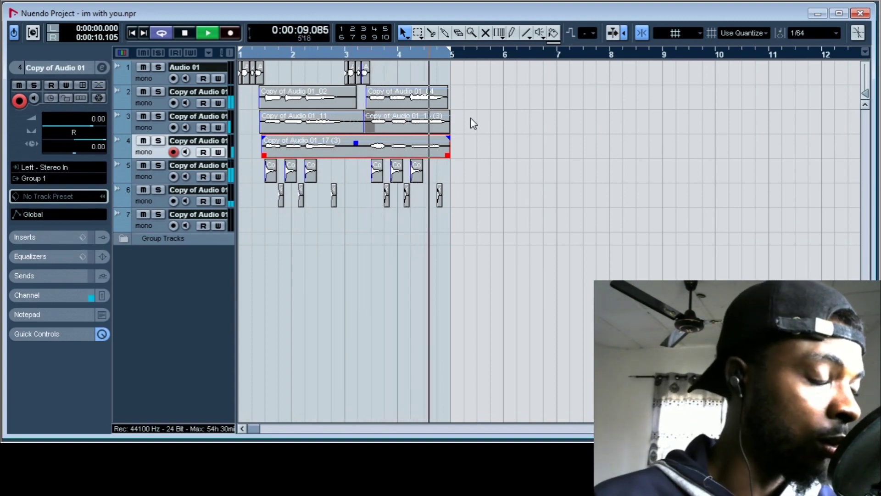
{"action": "key", "text": "space"}
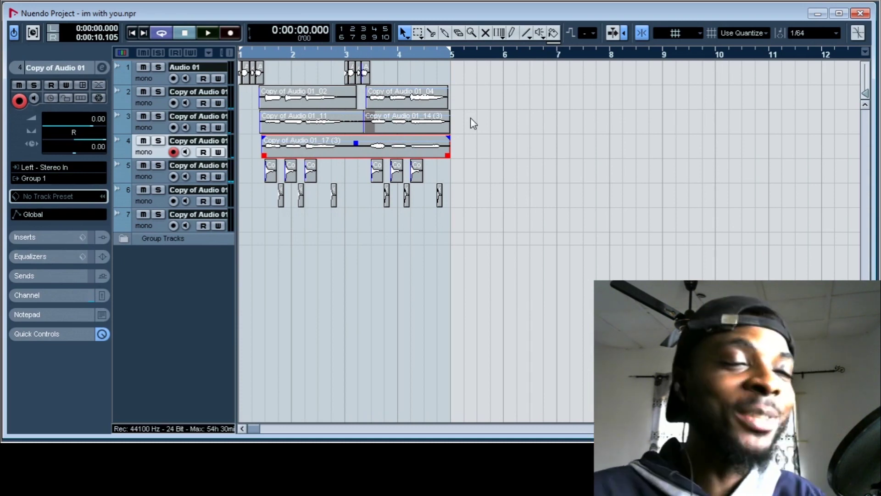